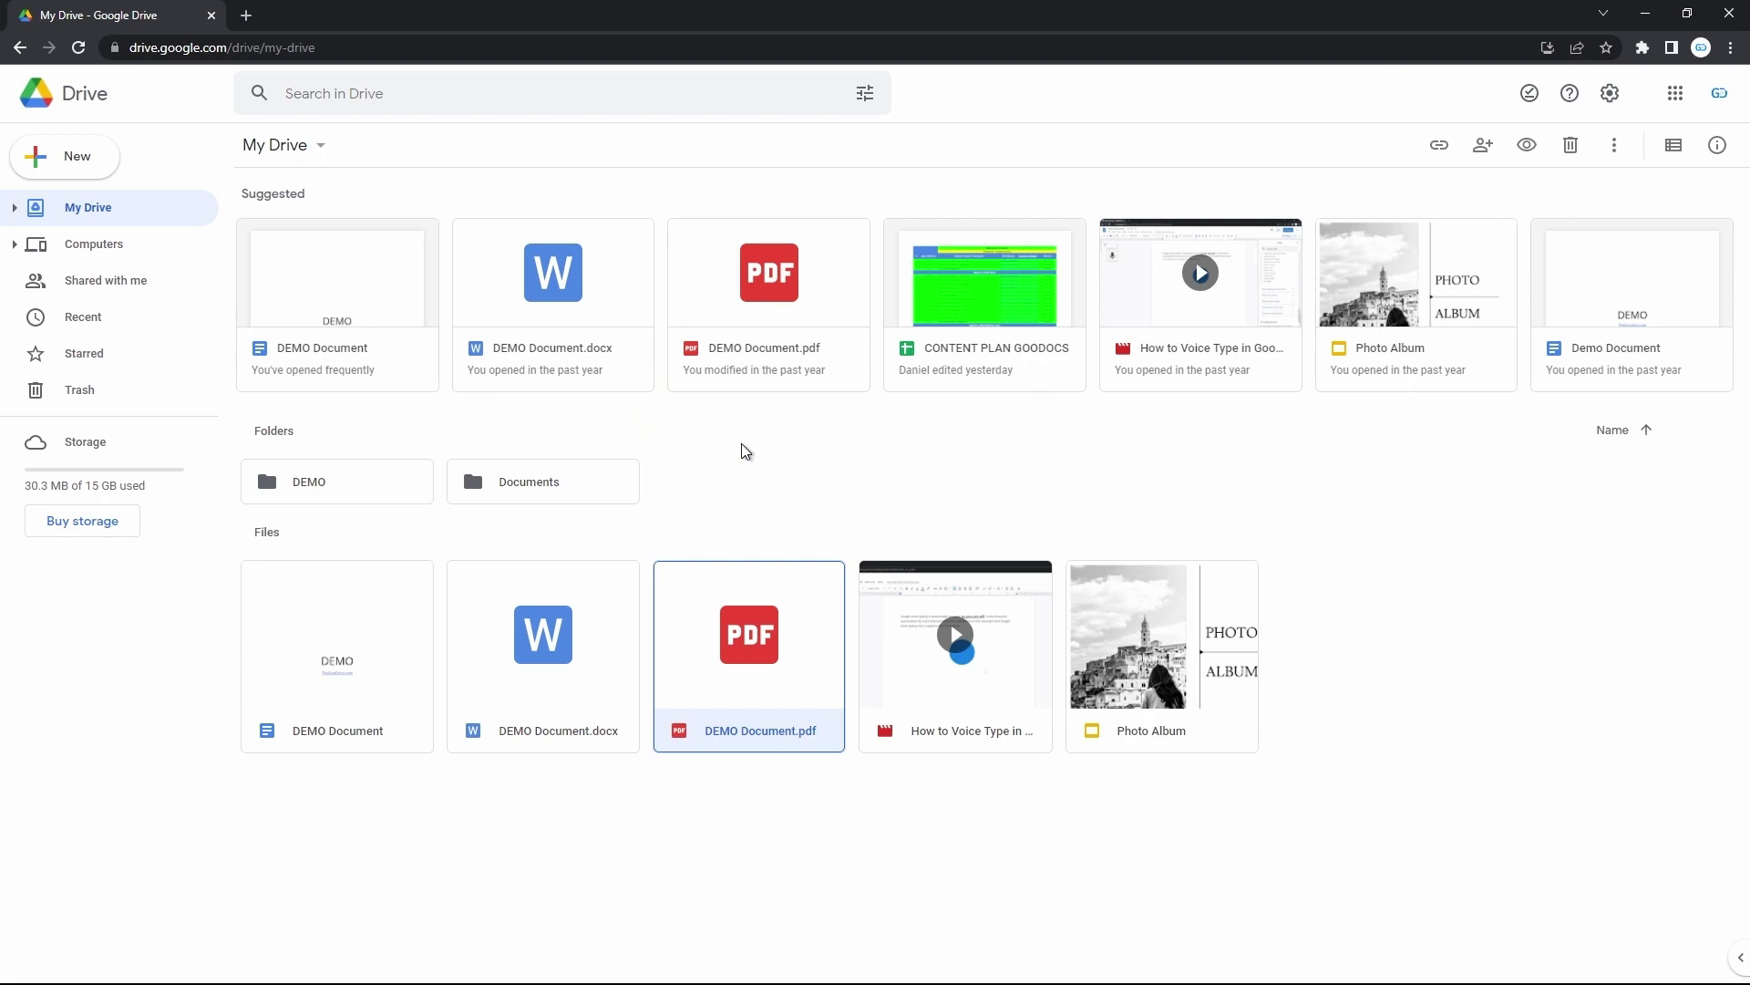
Select the voice-typing video, DEMO Document.pdf and DEMO Document.docx, view their actions, then clear the selection.
click(962, 631)
ctrl+click(791, 648)
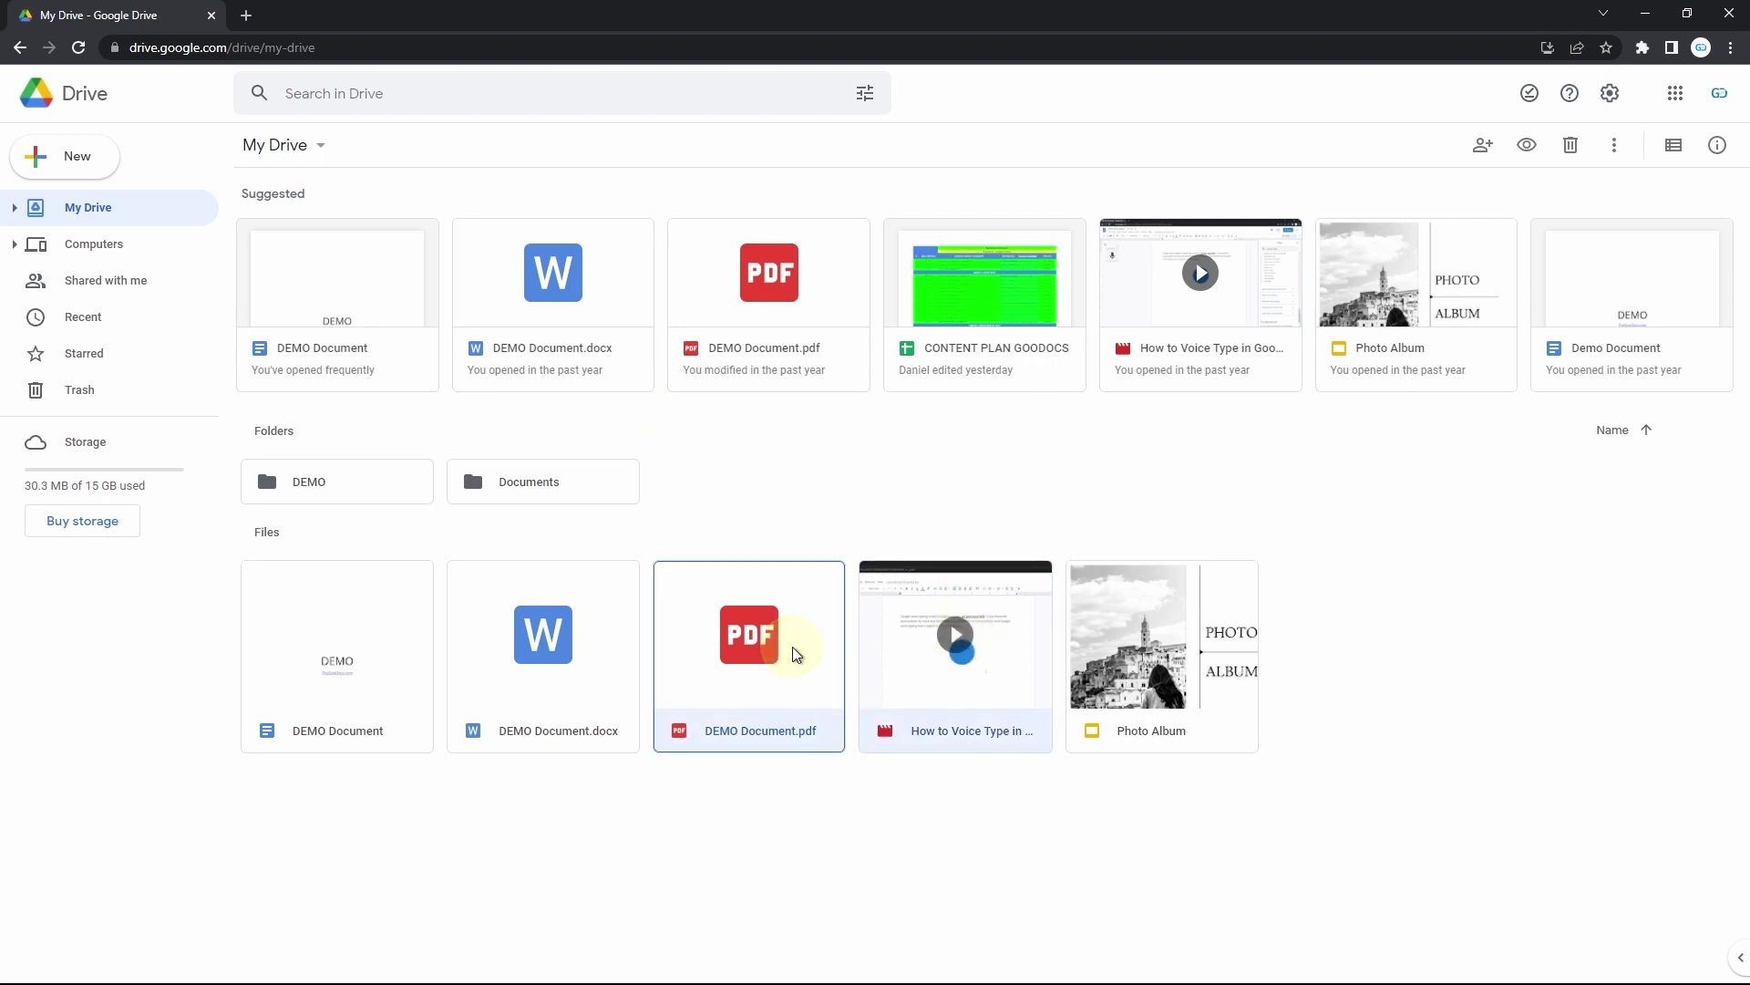
ctrl+click(560, 643)
right_click(722, 640)
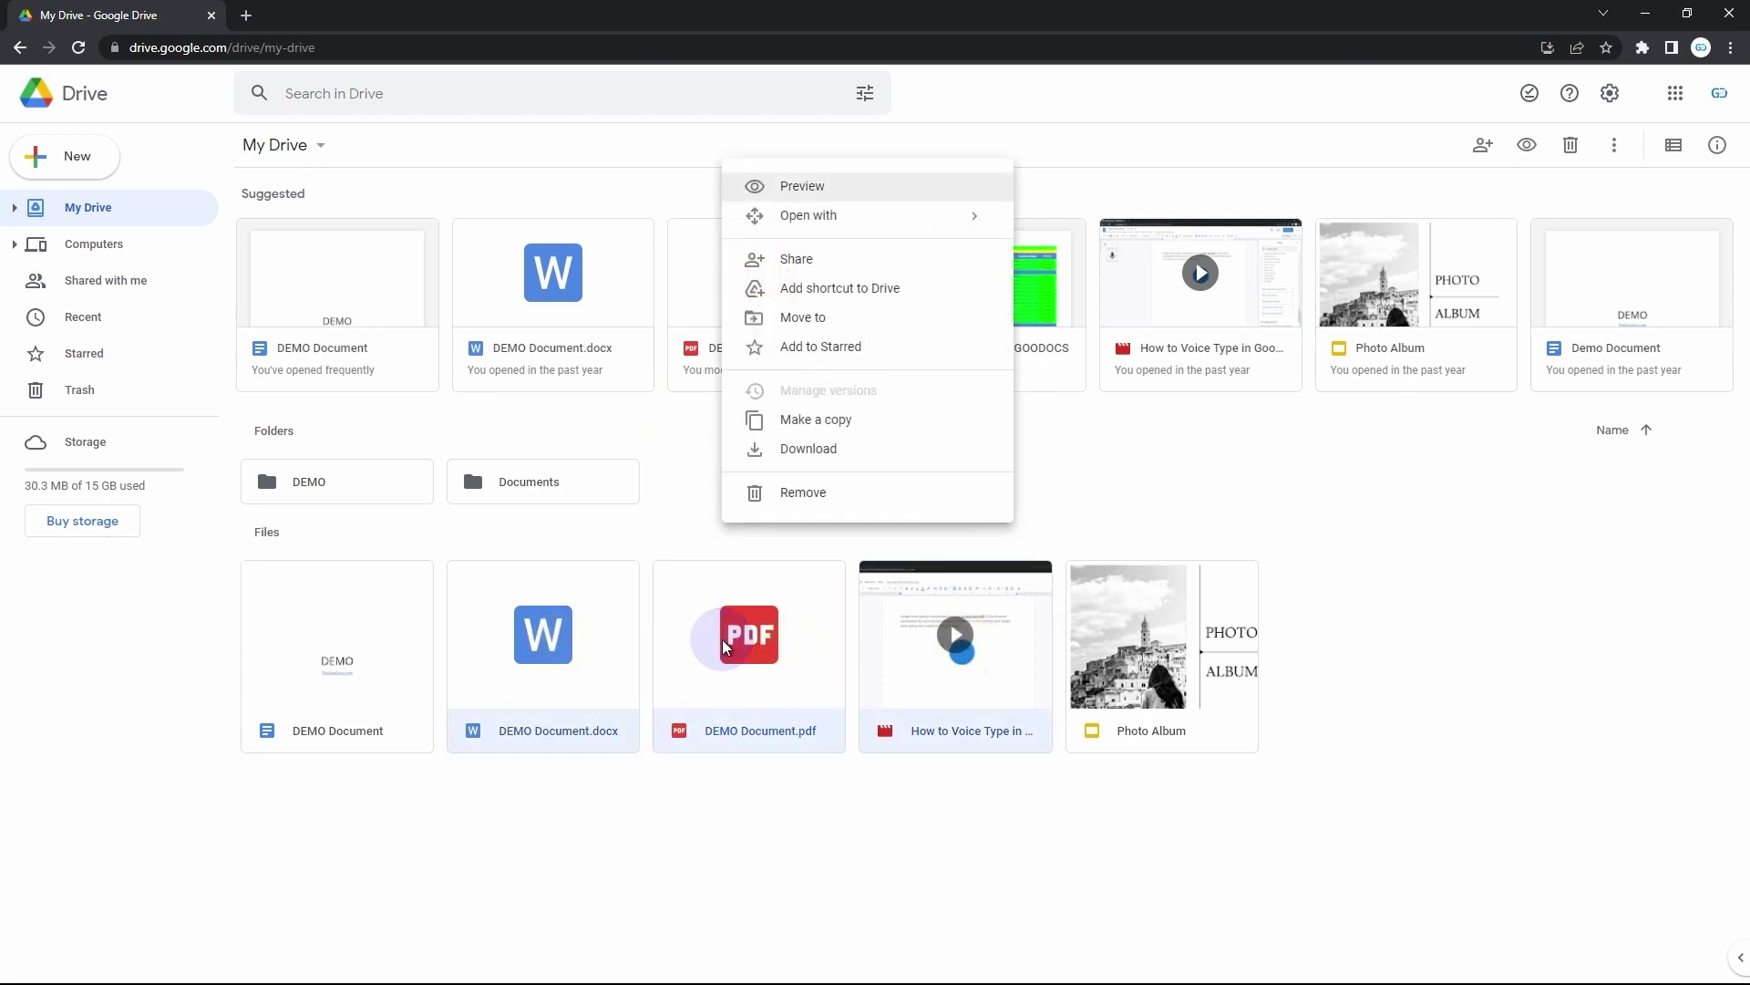
click(1319, 497)
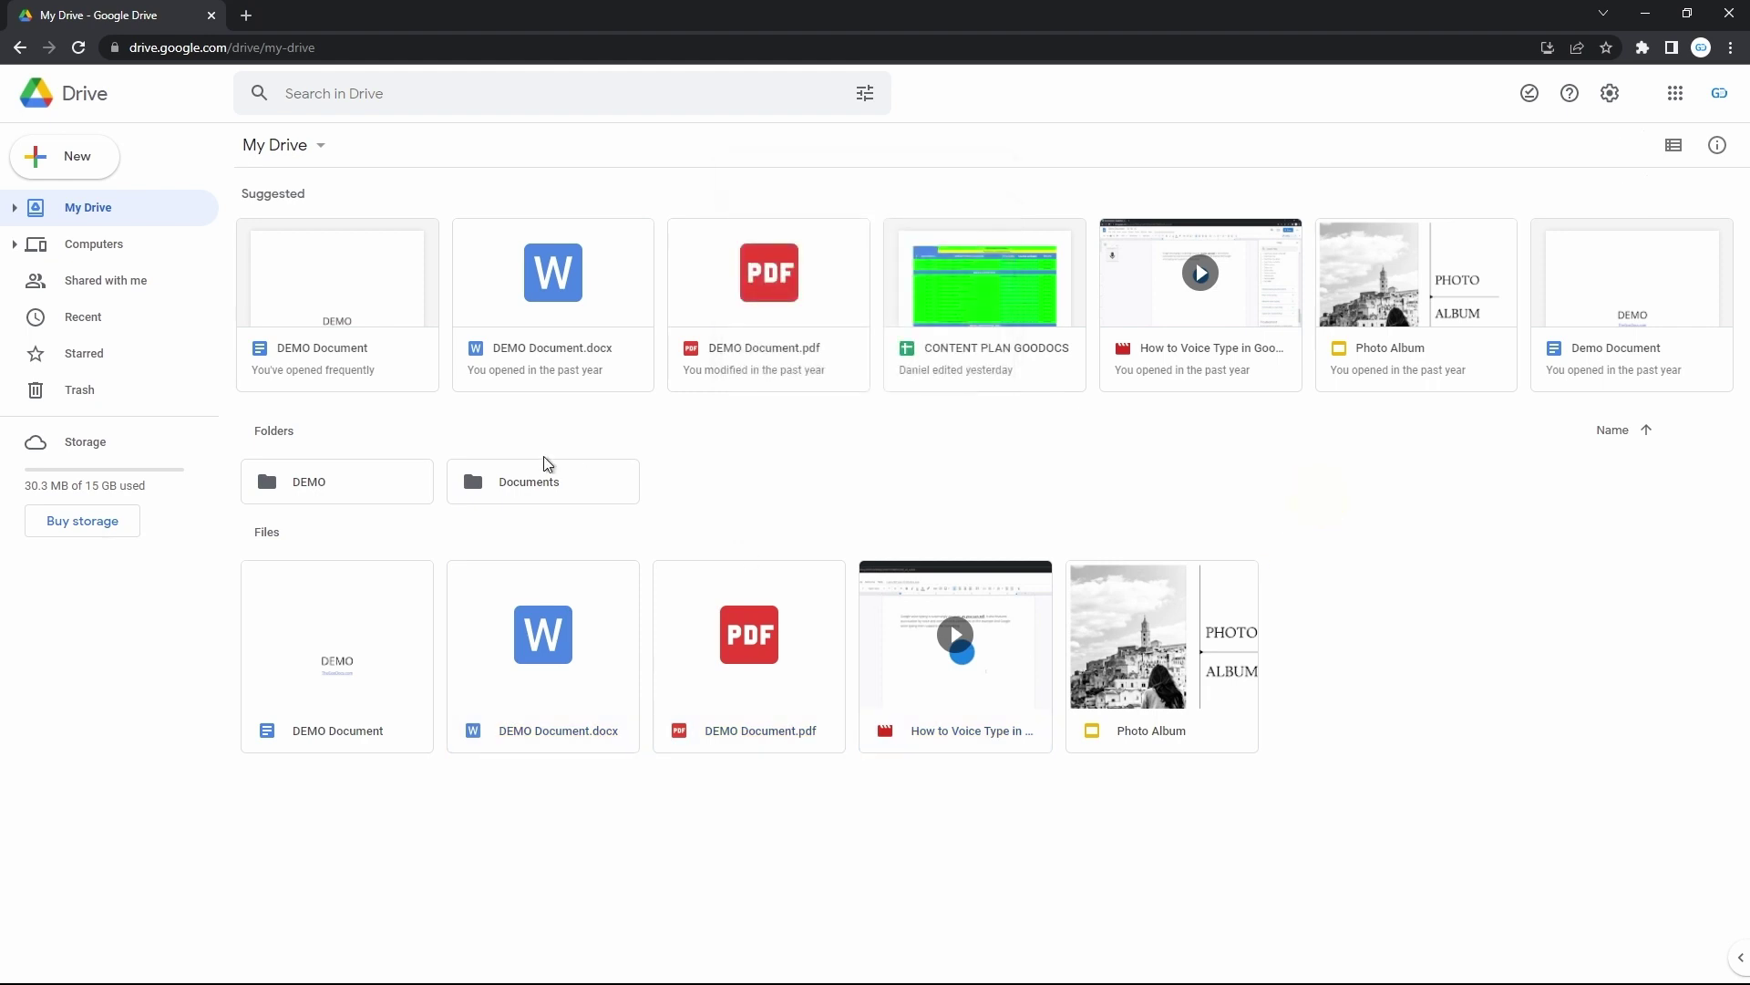
Browse DEMO > Documents, return to My Drive, and bring up Photo Album's actions.
double_click(385, 482)
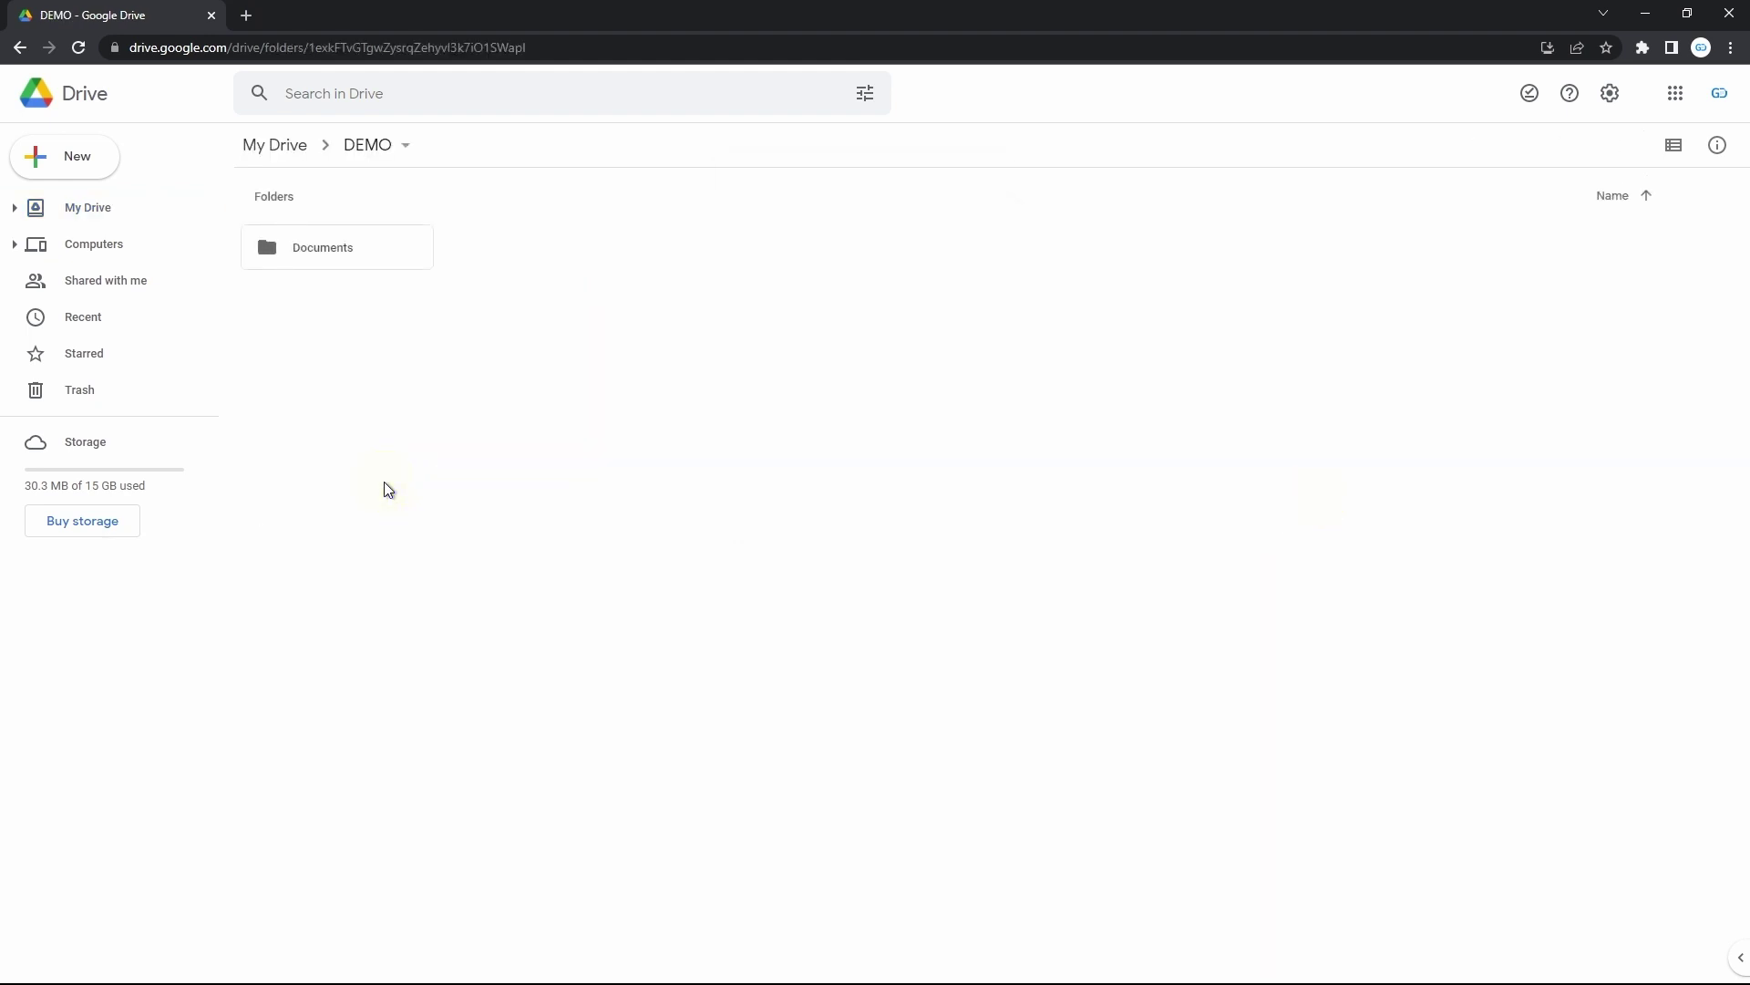
double_click(404, 260)
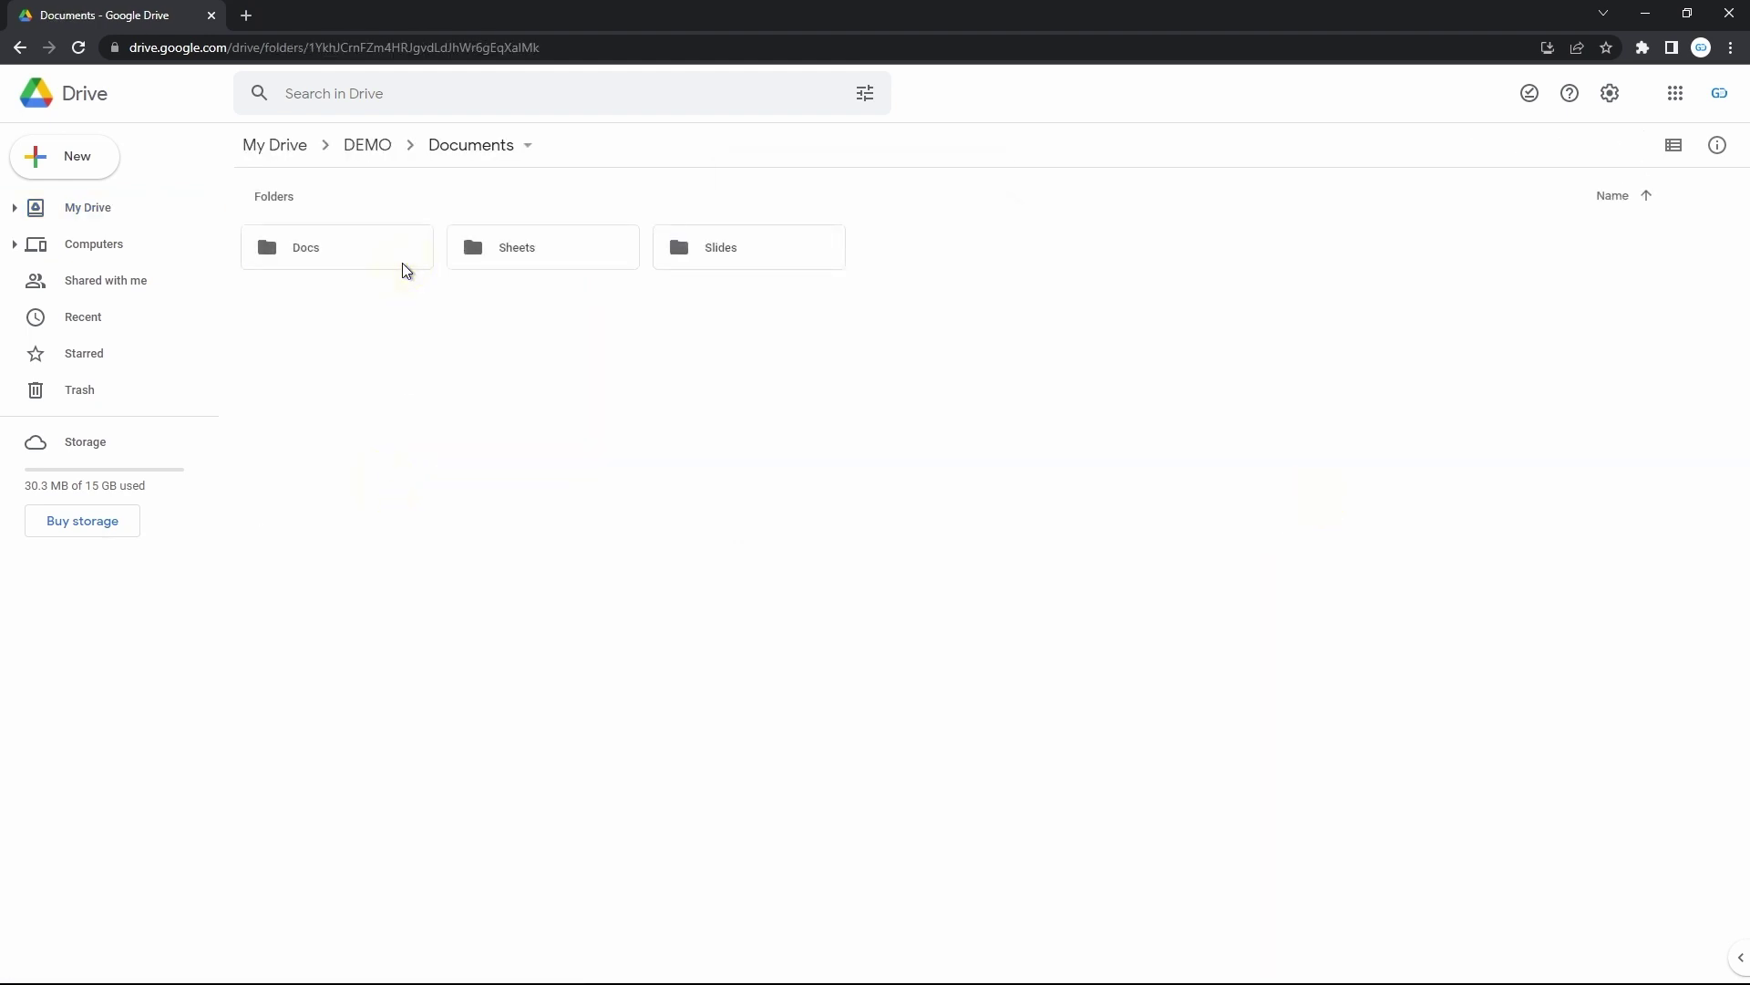
click(300, 161)
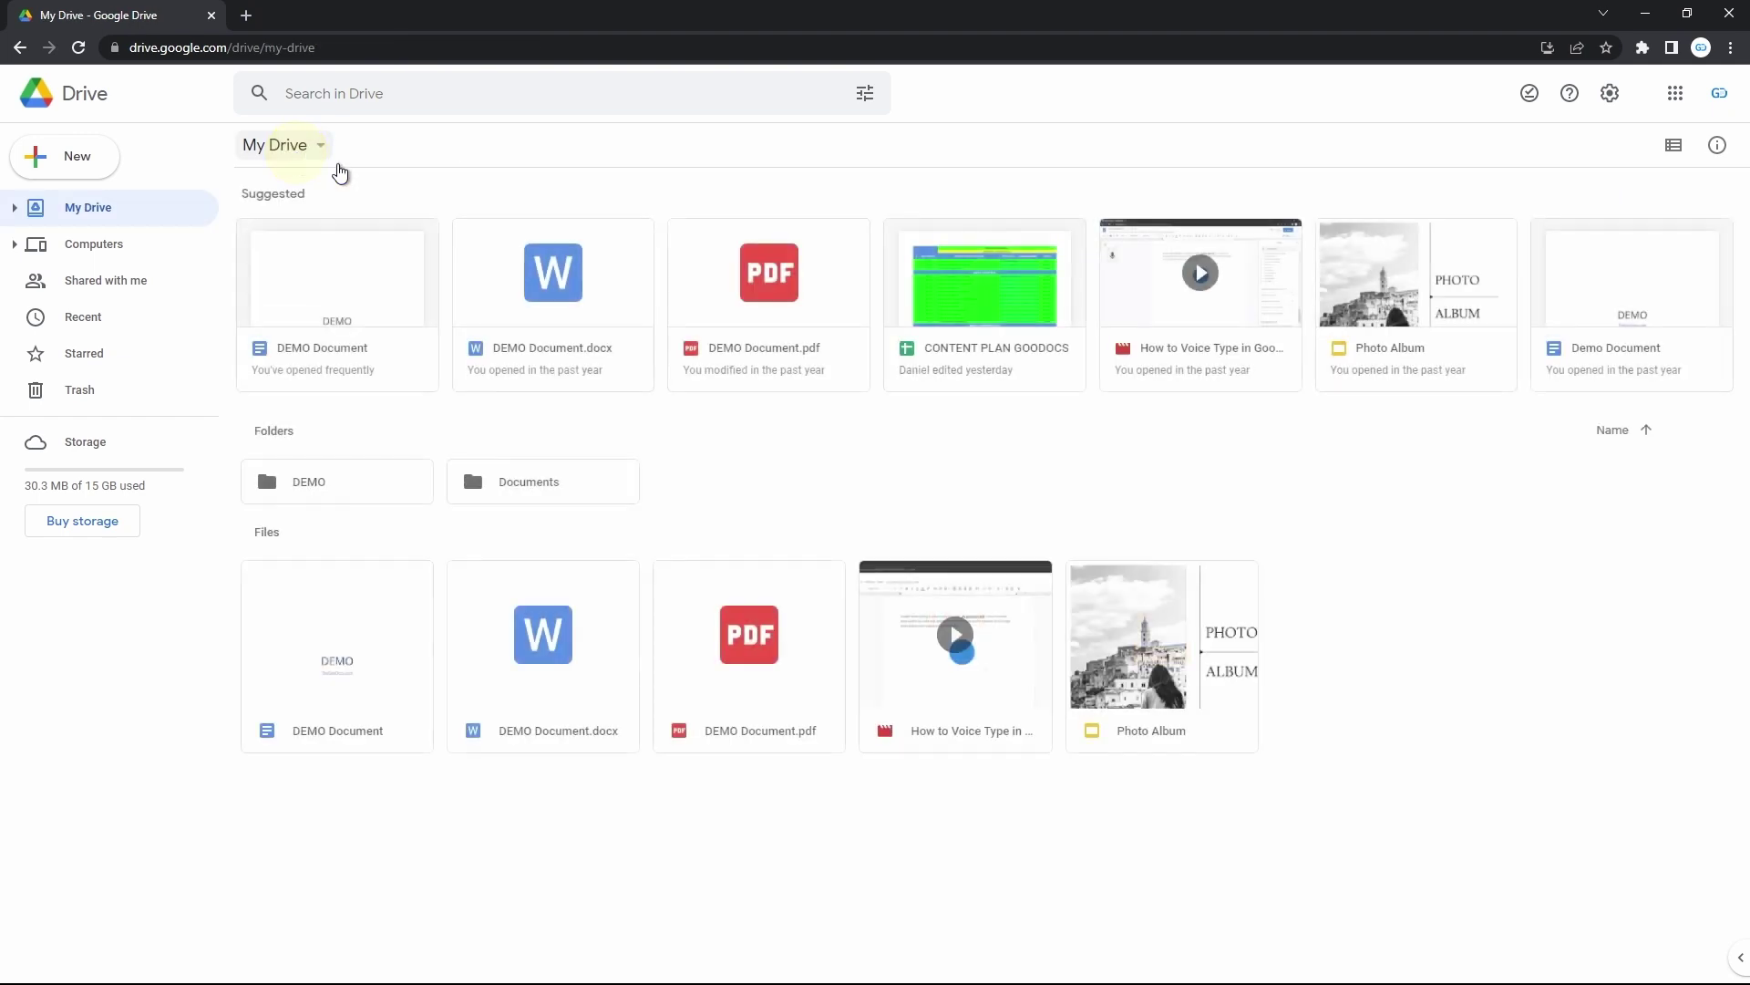
right_click(1141, 667)
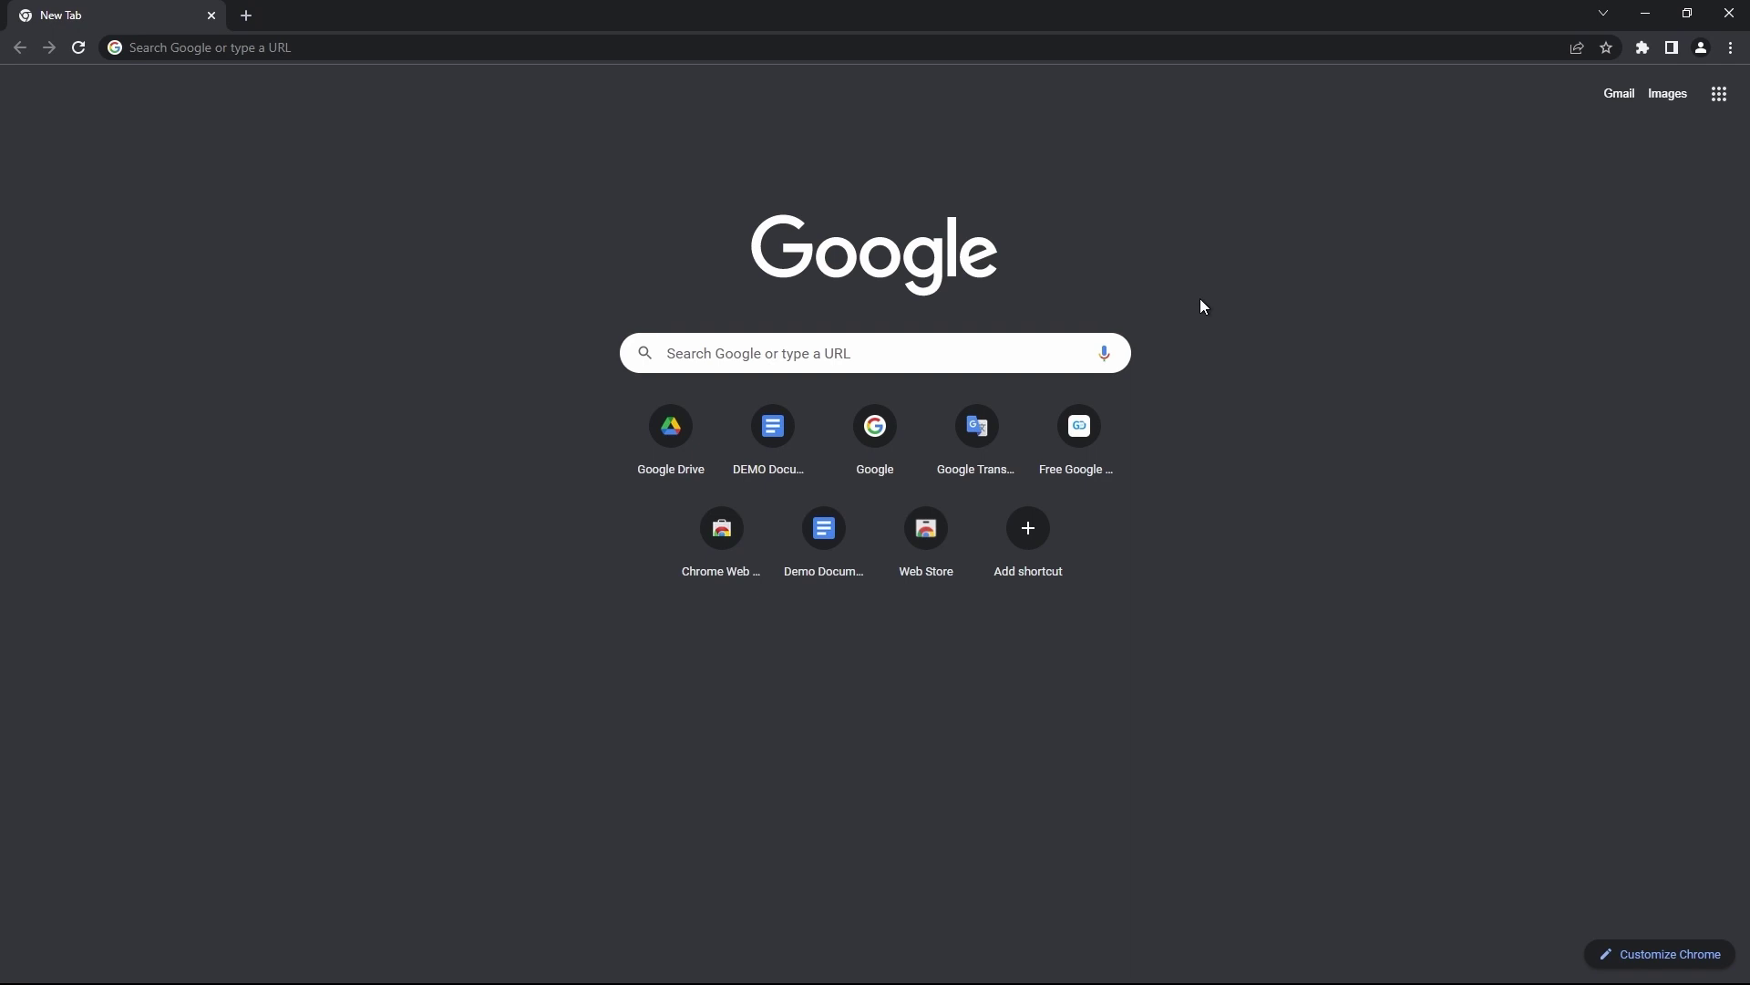
Load google.com and enter the account e-mail on the Sign in page.
text(go)
key(Return)
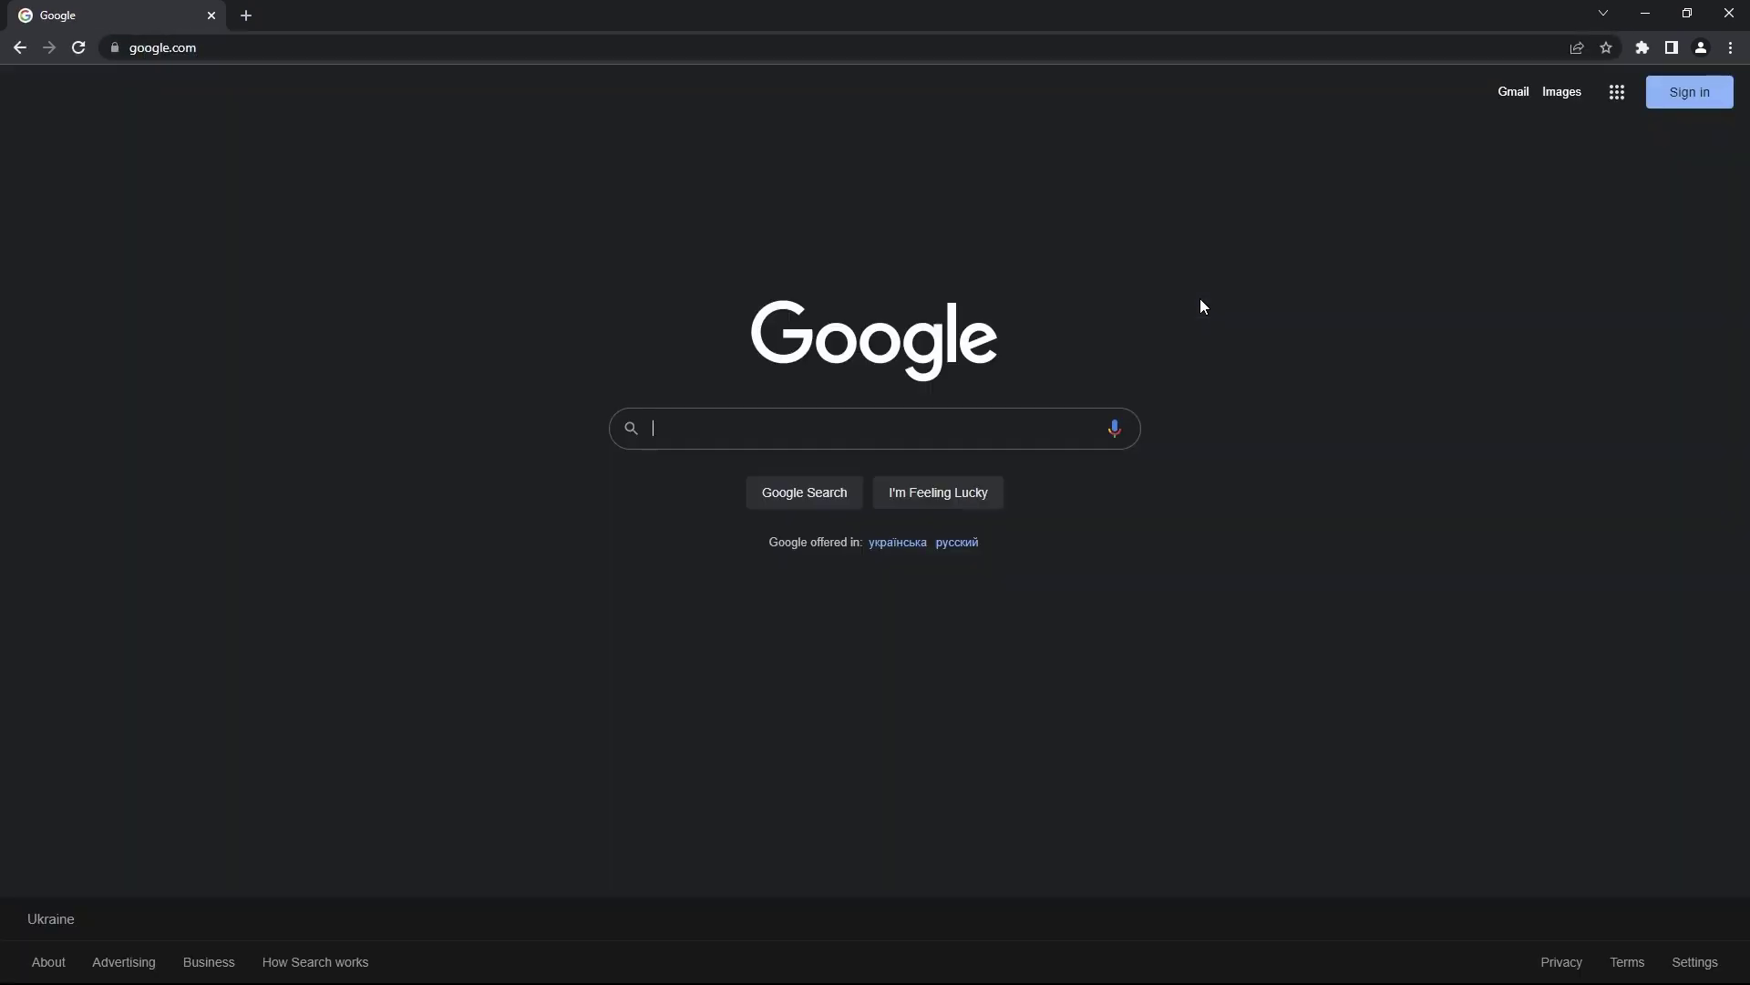
click(1705, 100)
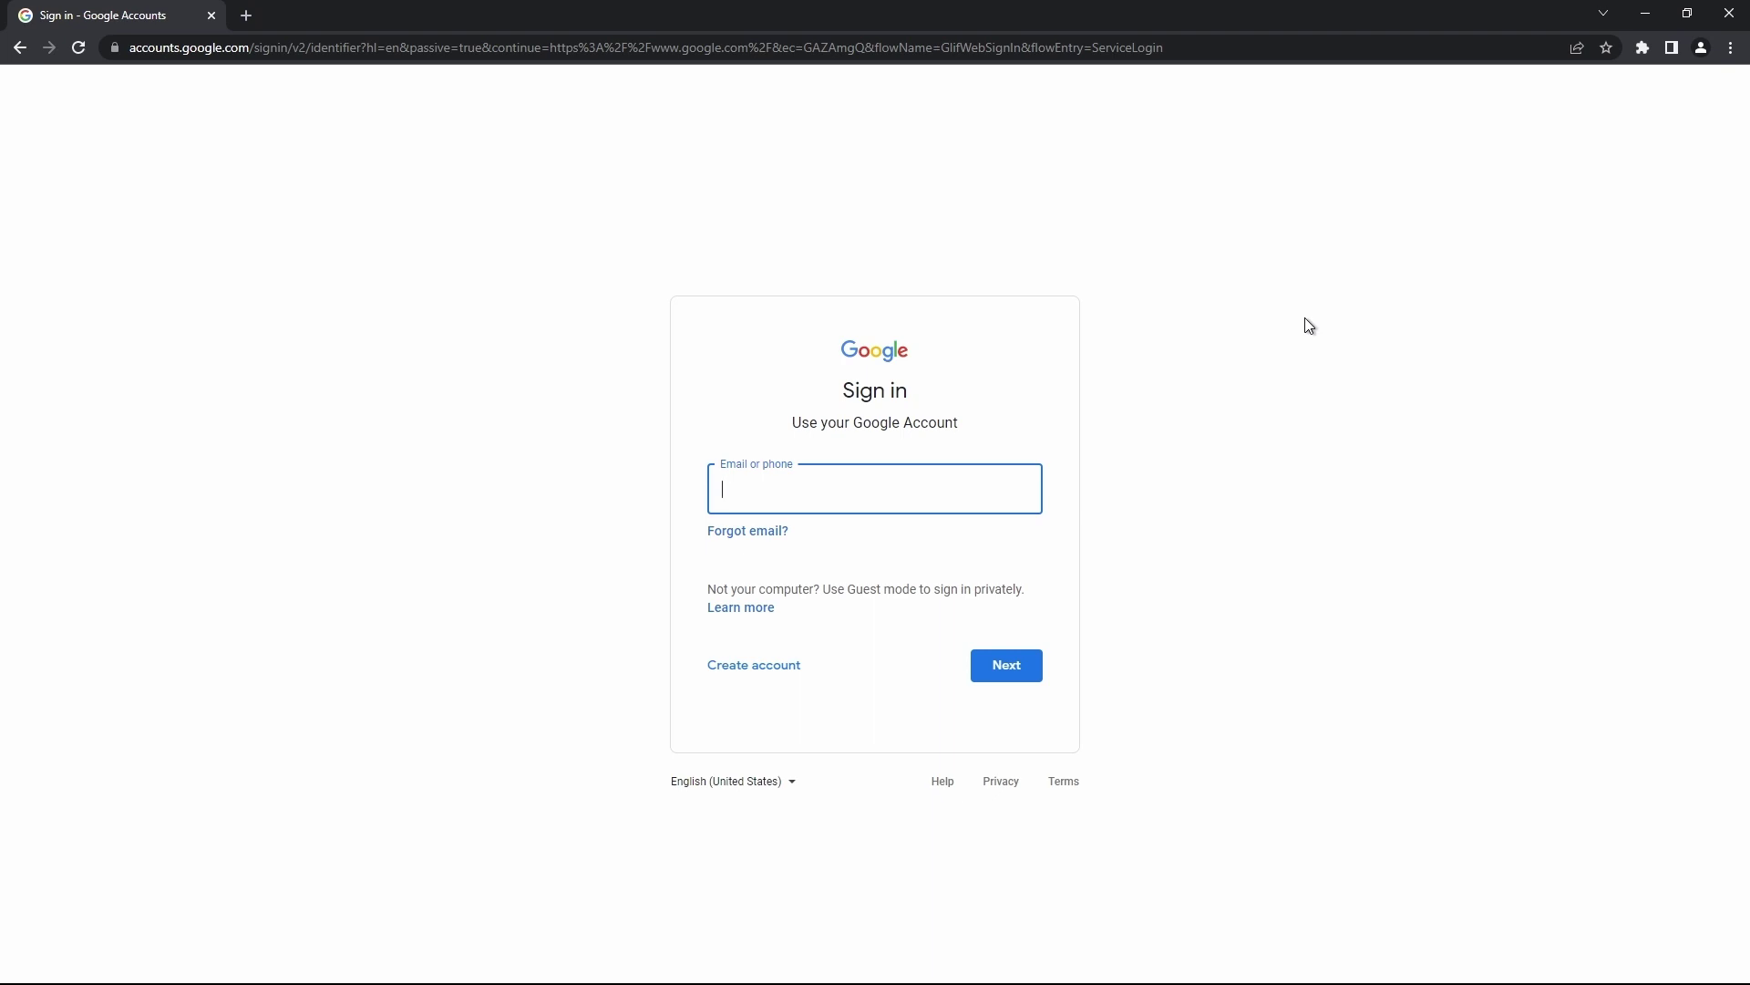
key(ctrl+v)
click(1028, 664)
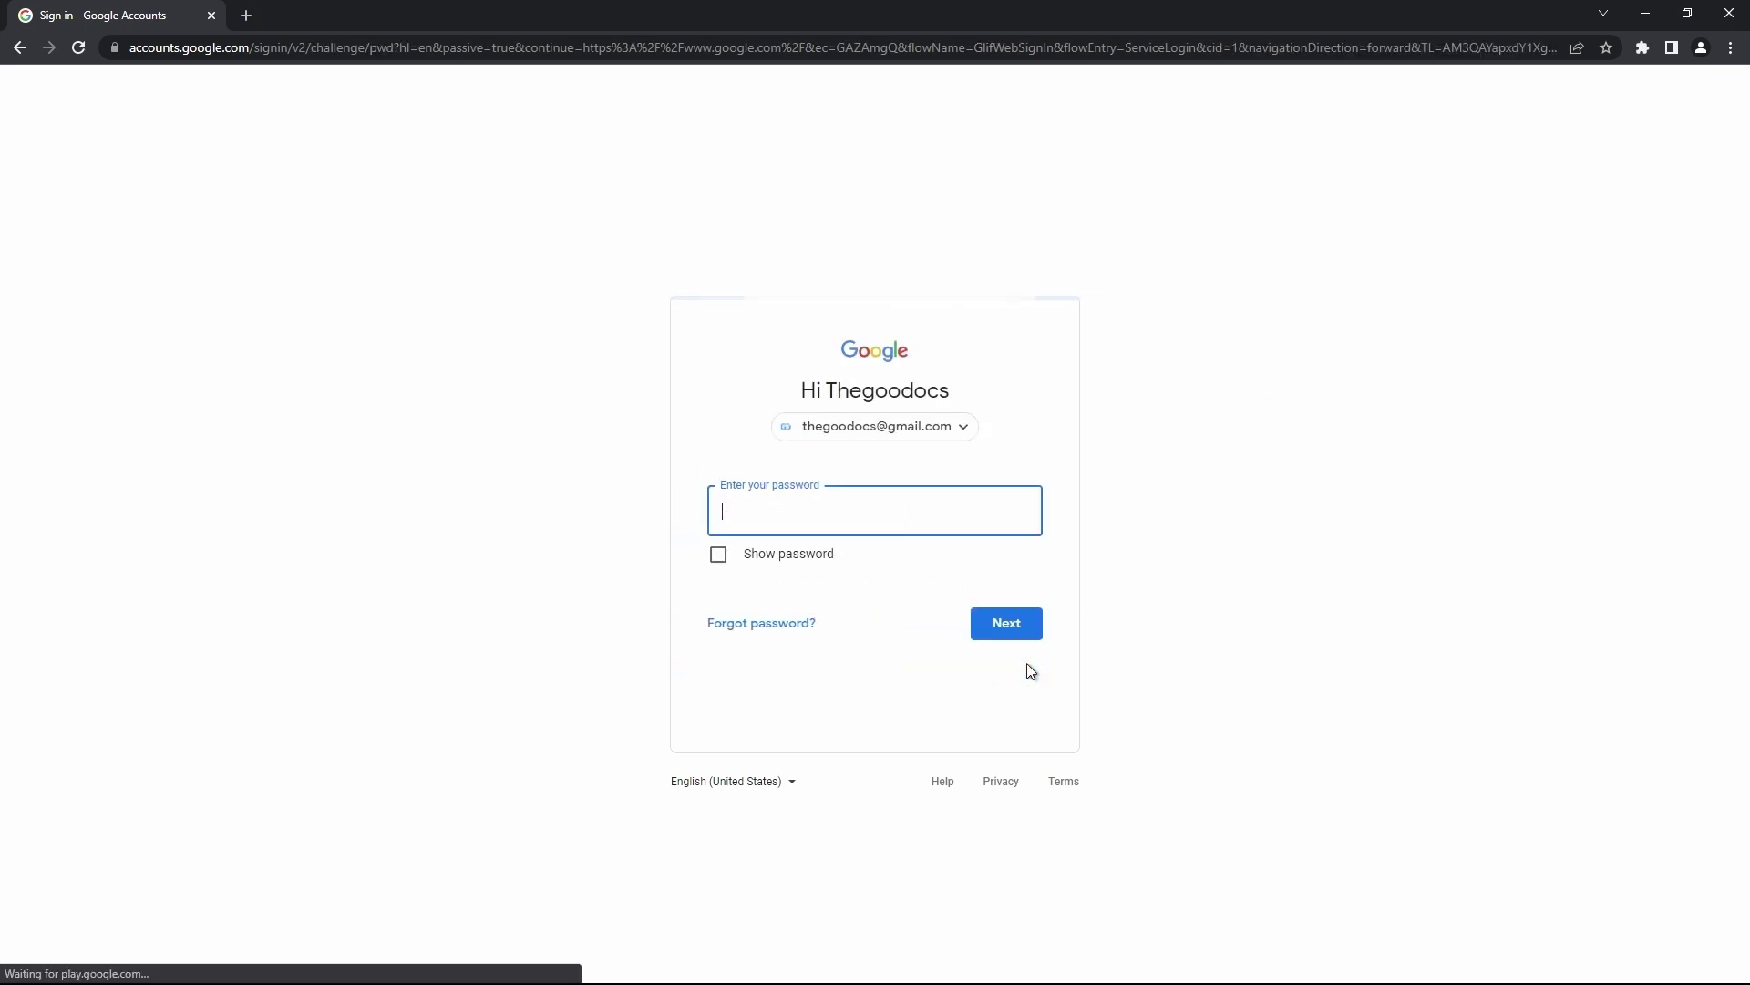
Enter the account password, then open Google Drive from the Google apps grid.
text(***********)
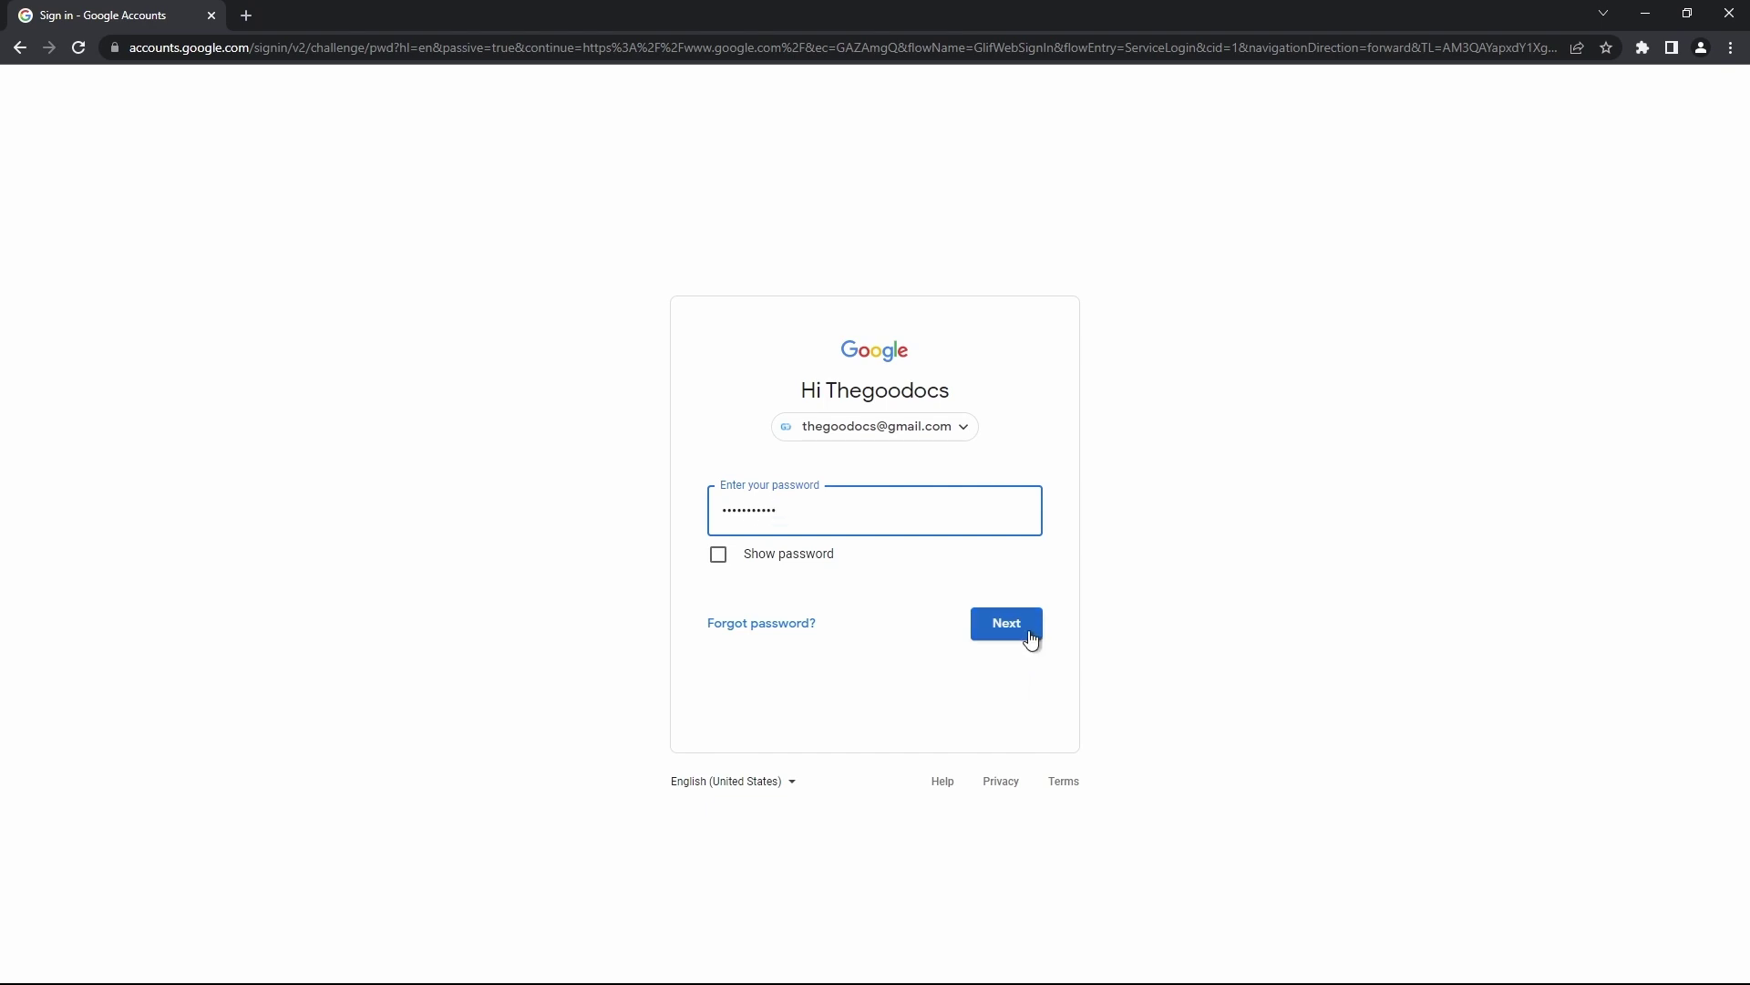
click(1029, 633)
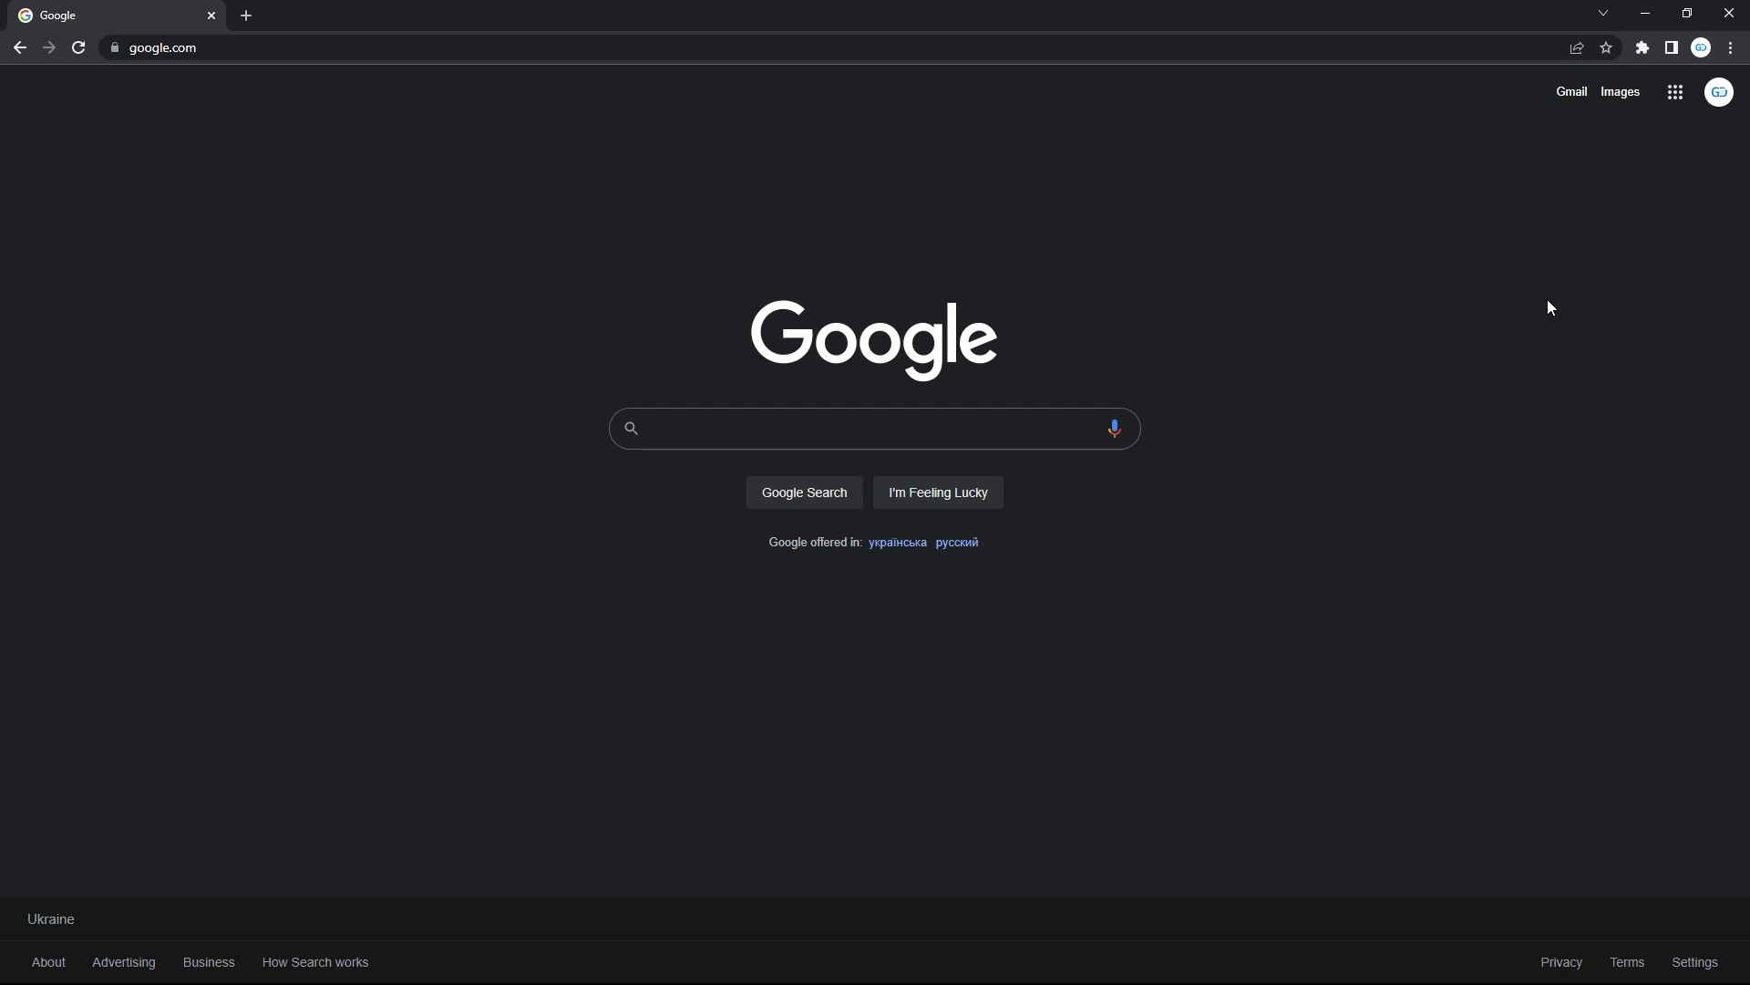
click(1674, 96)
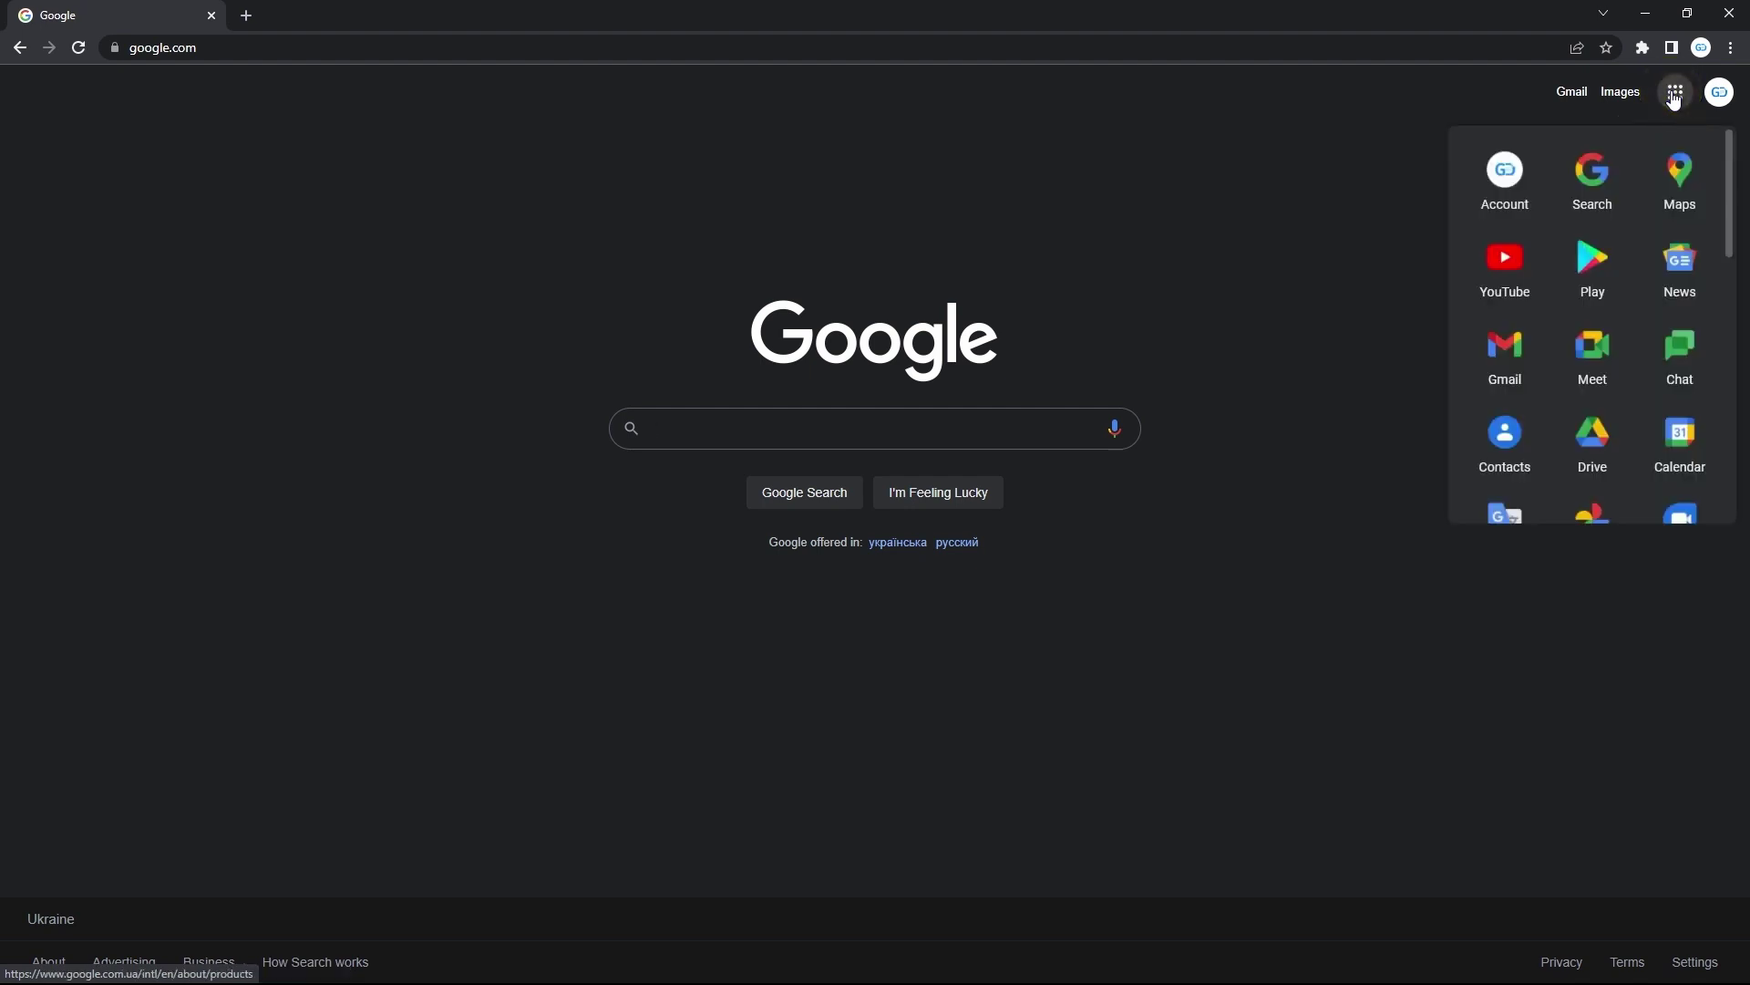
click(1618, 463)
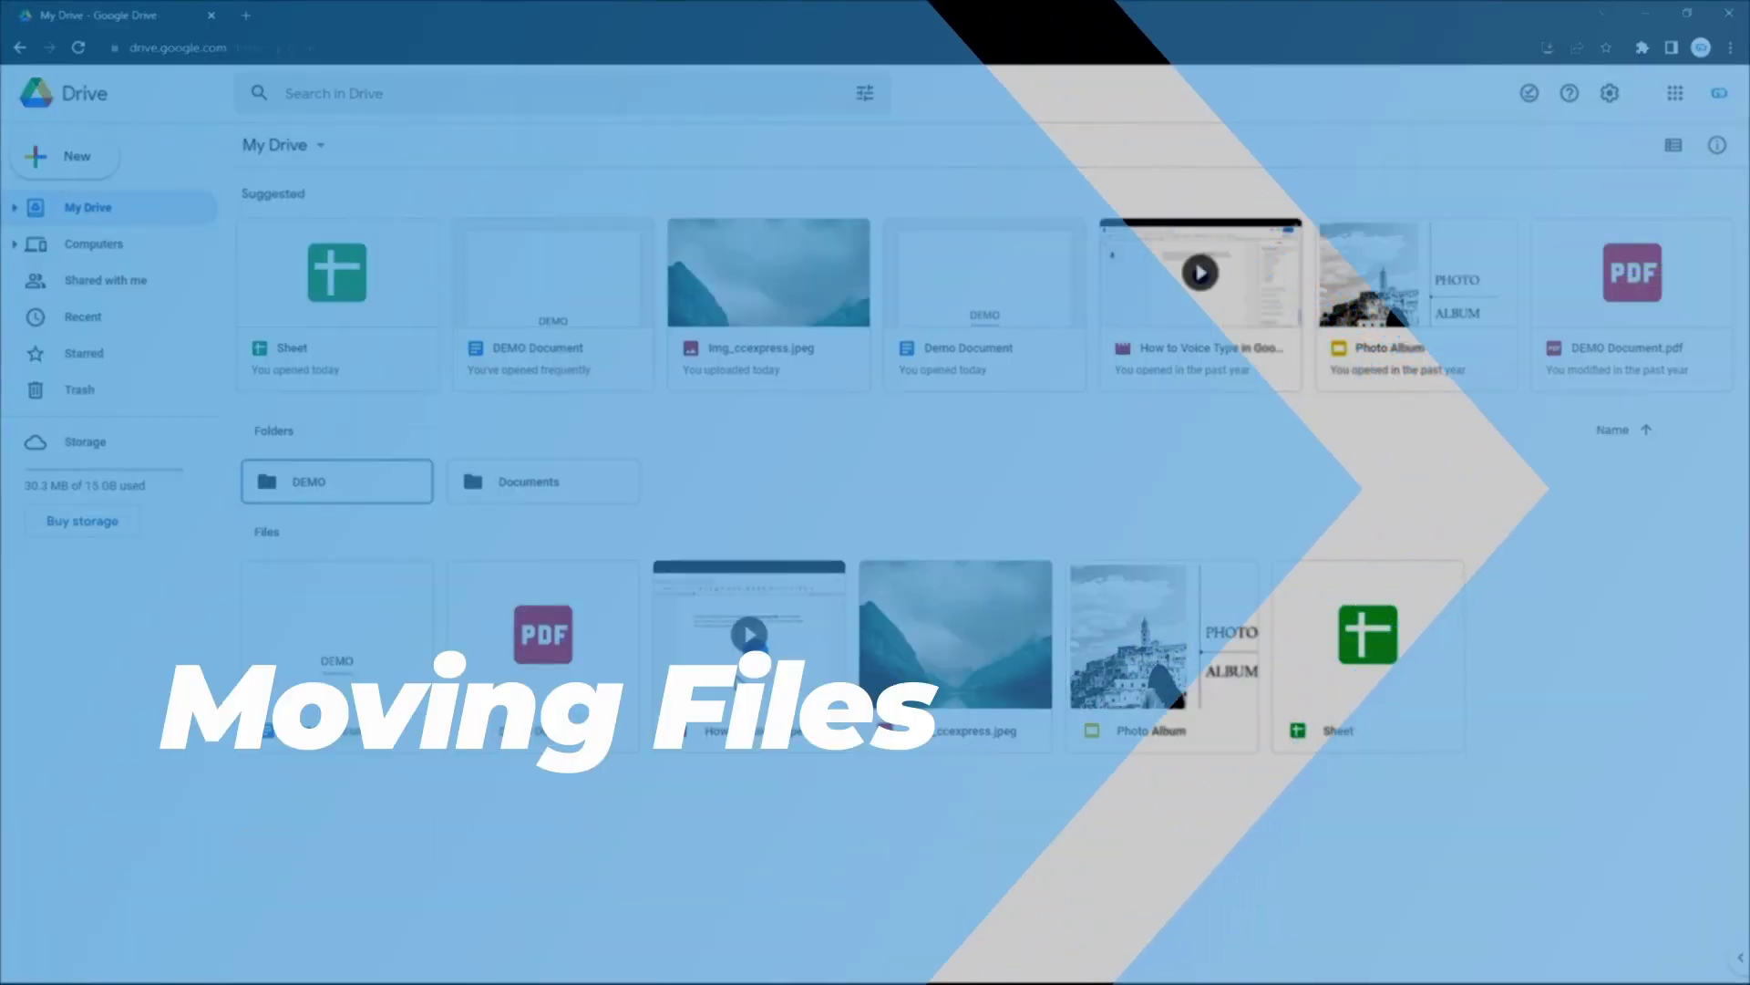
click(1370, 700)
click(755, 484)
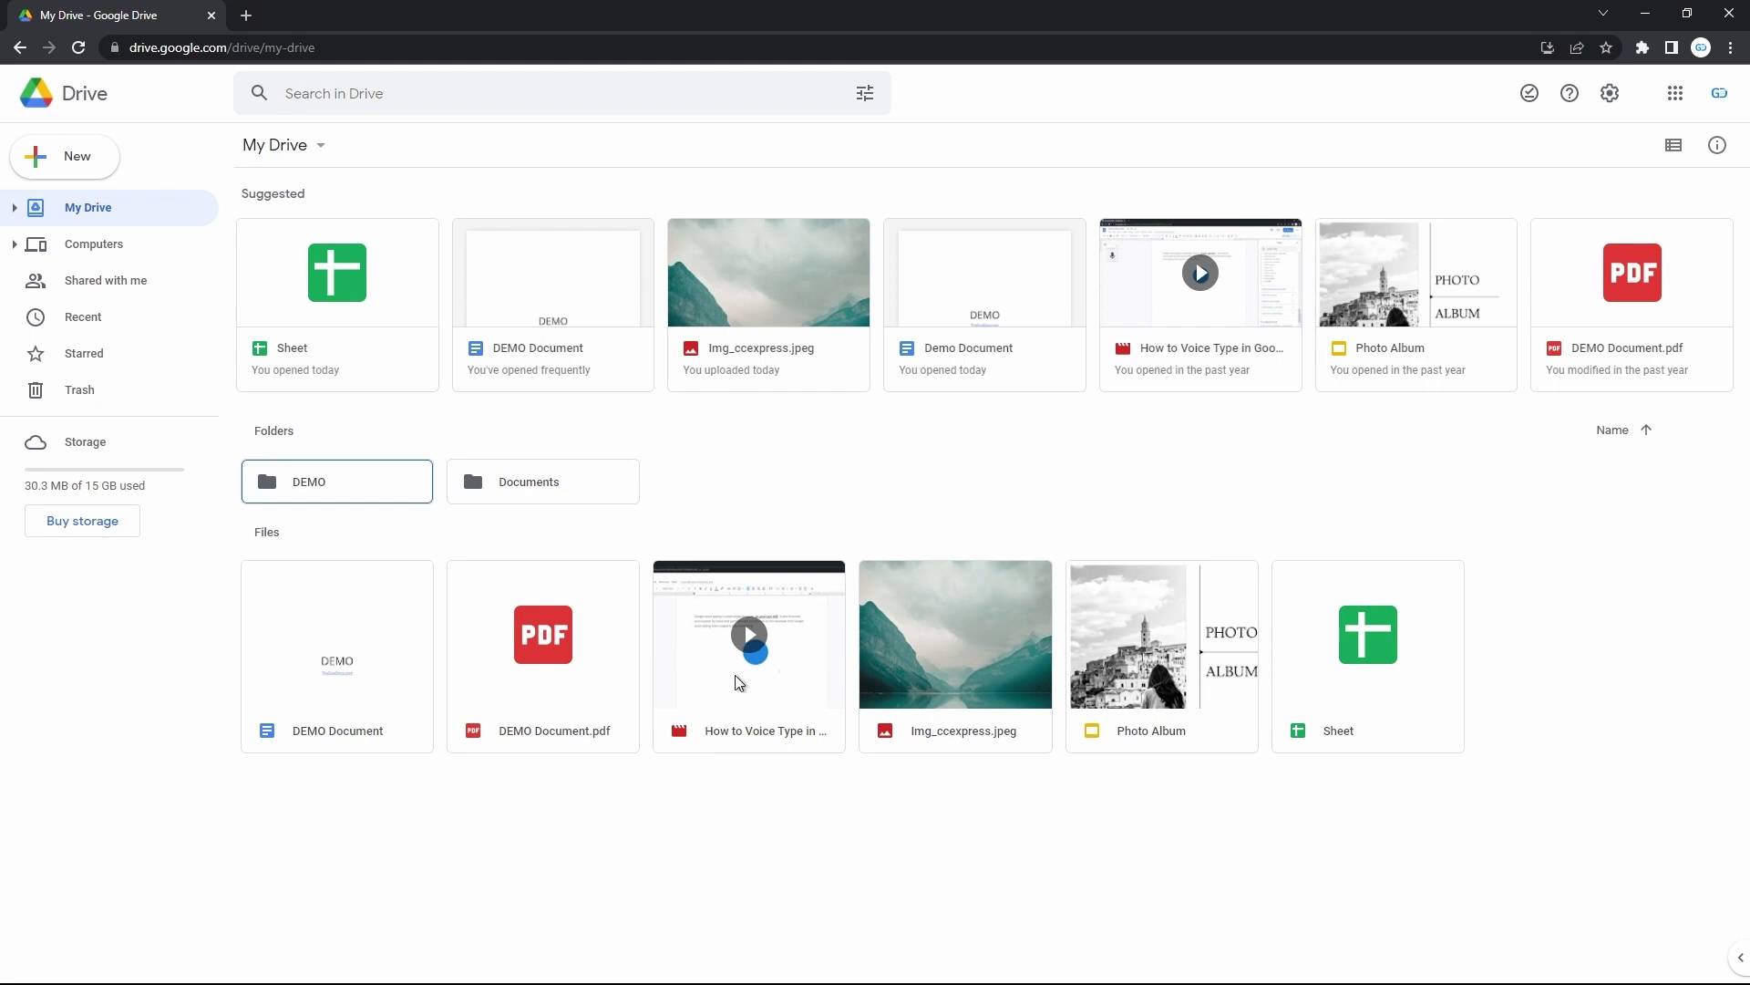
Drag Sheet onto the DEMO folder, confirm it's inside, and return to My Drive.
drag(1367, 694, 349, 485)
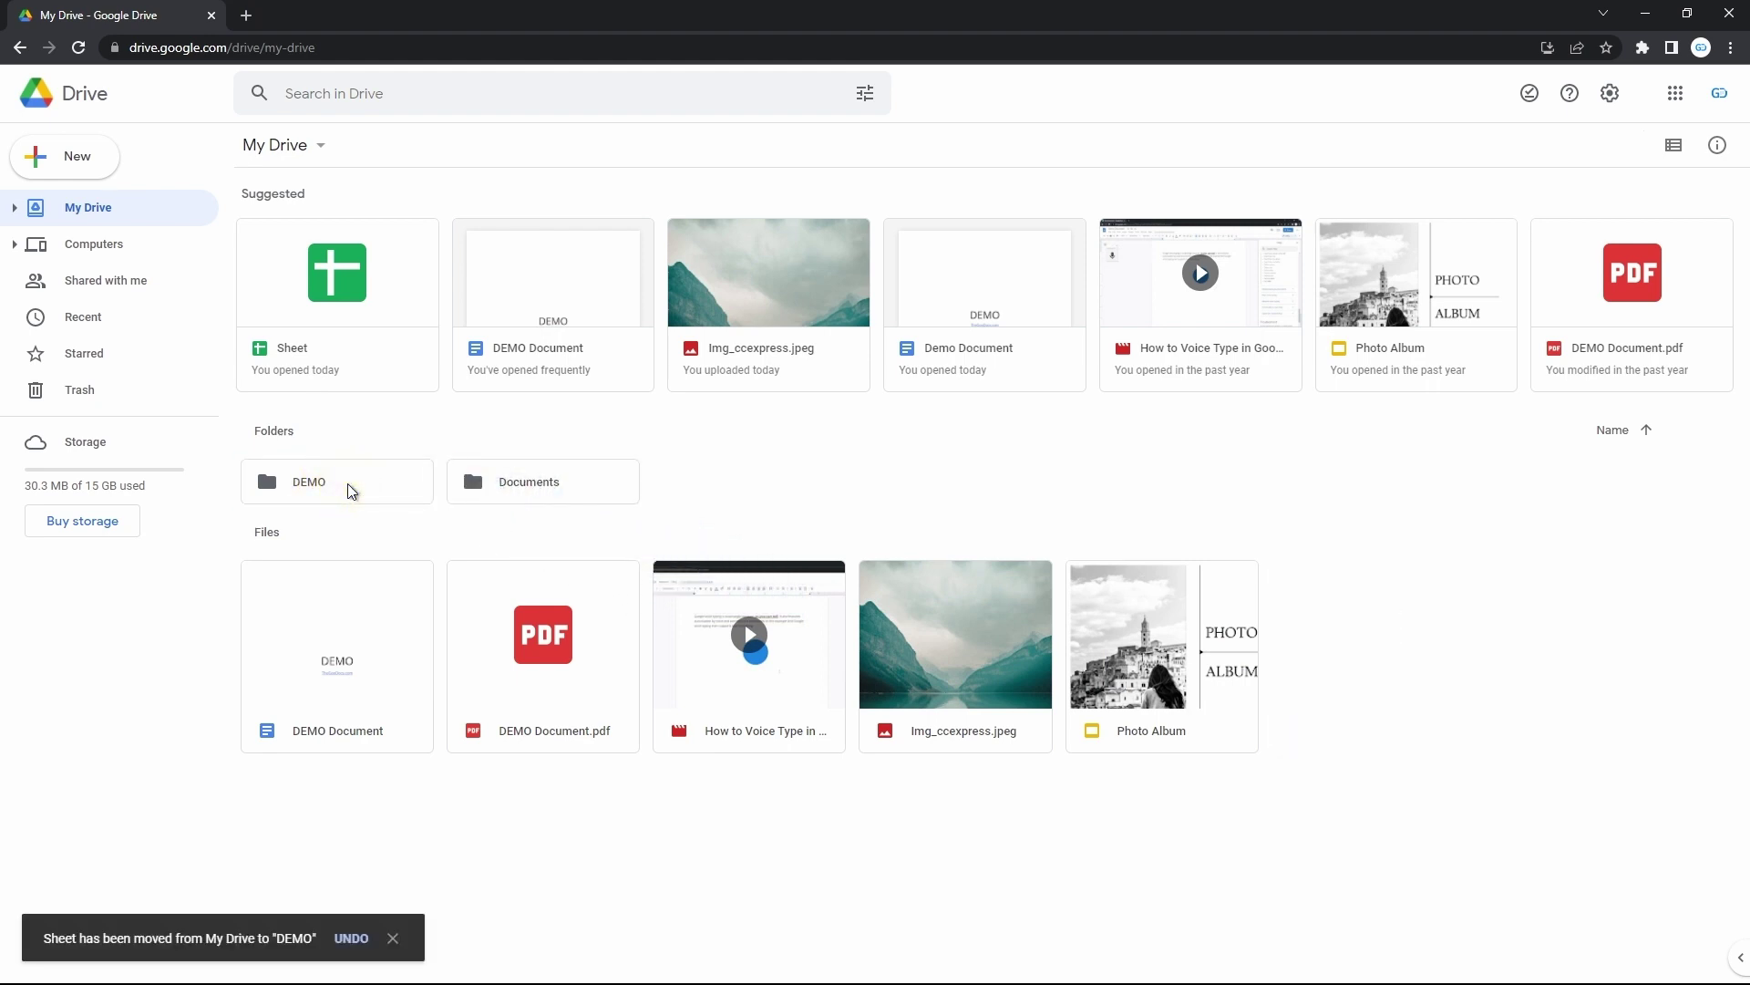
double_click(366, 489)
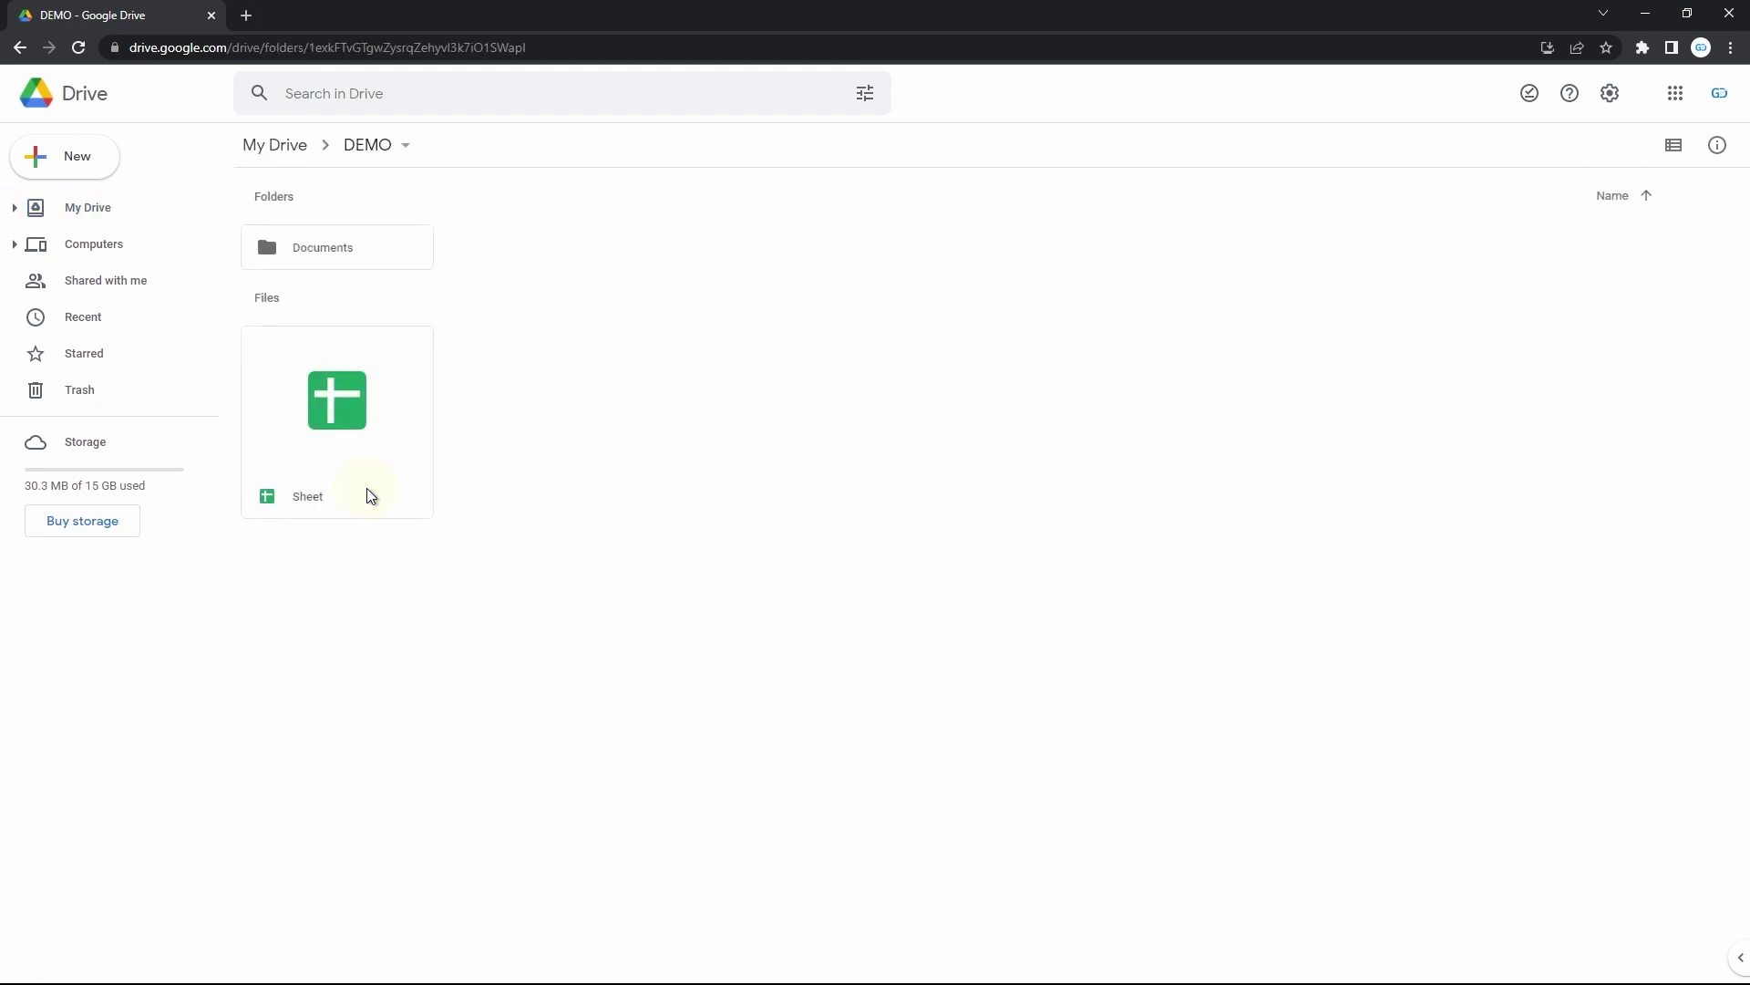
click(364, 432)
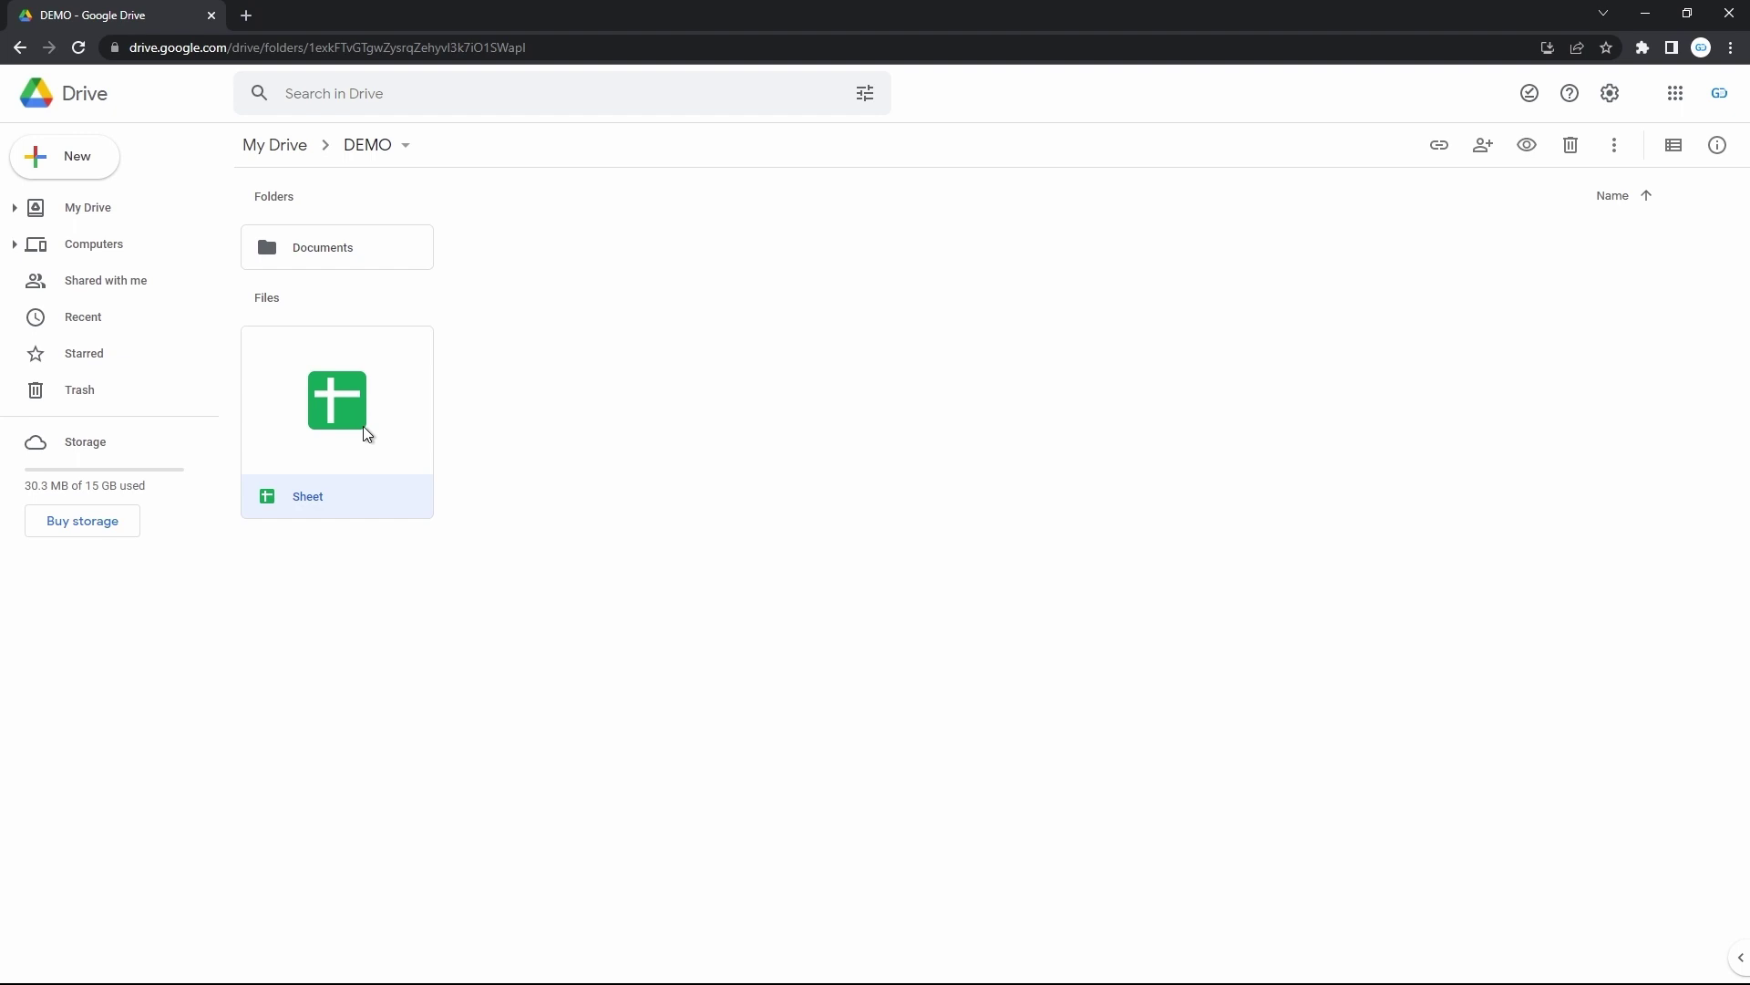
click(300, 152)
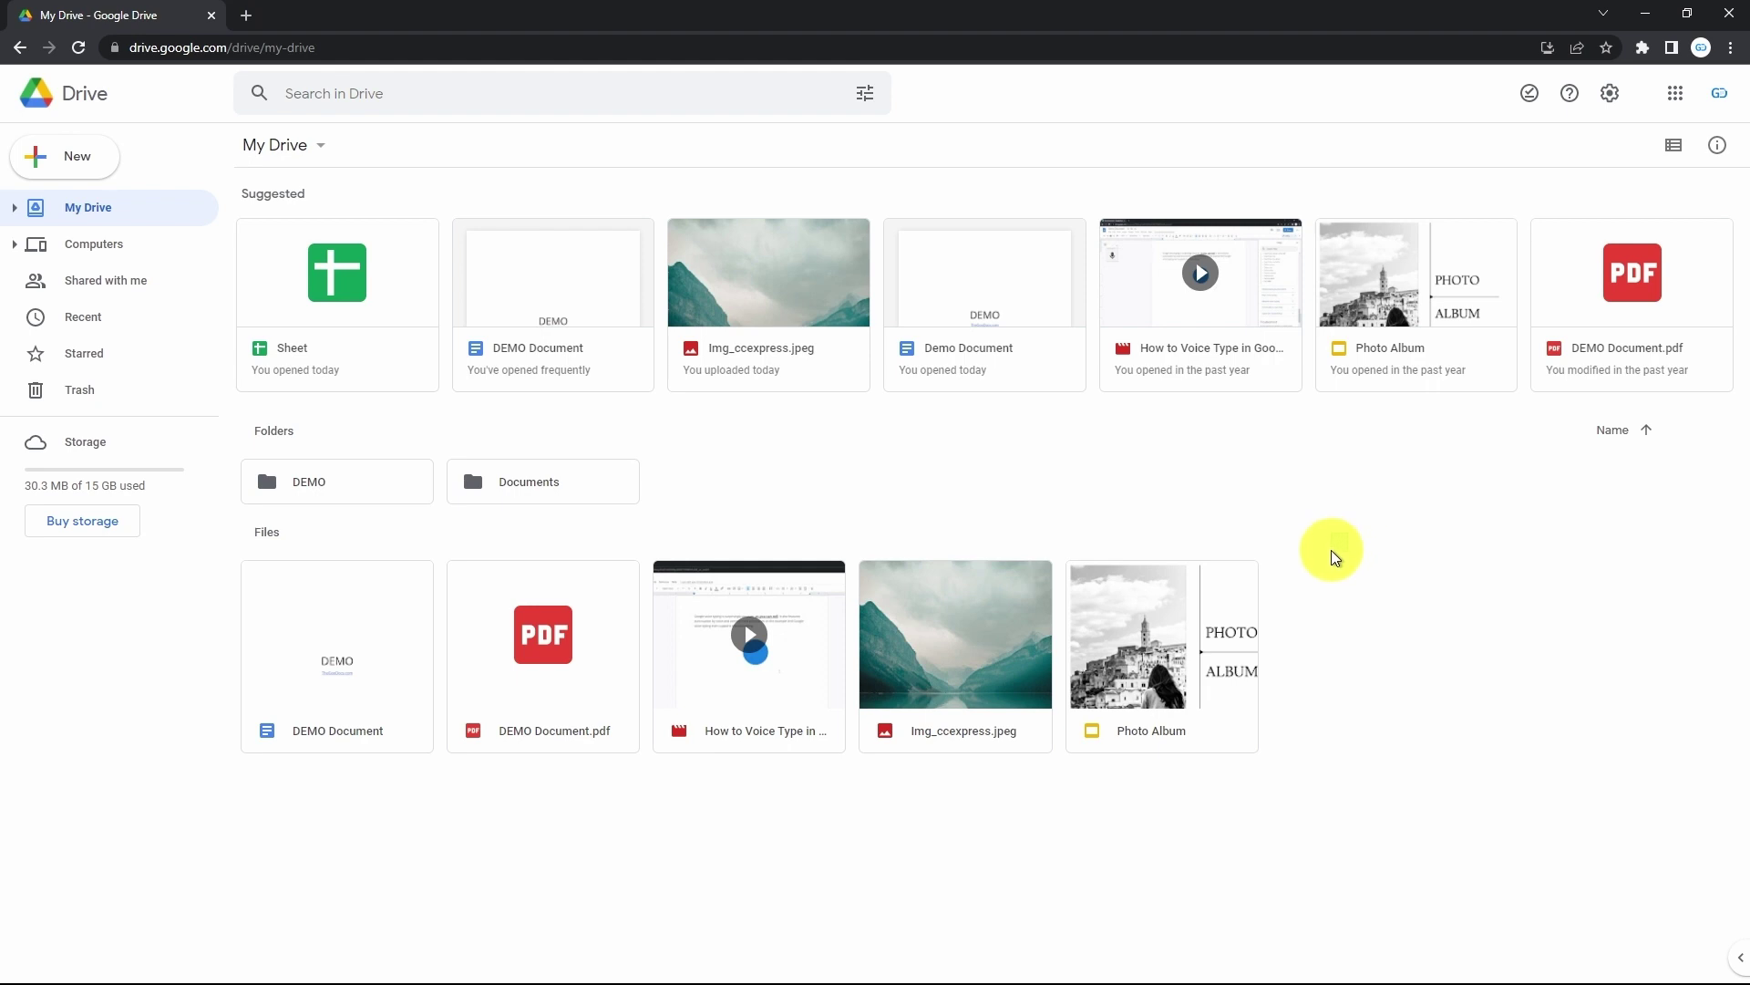
Move Img_ccexpress.jpeg and Photo Album together into the Documents folder.
drag(1349, 532, 929, 643)
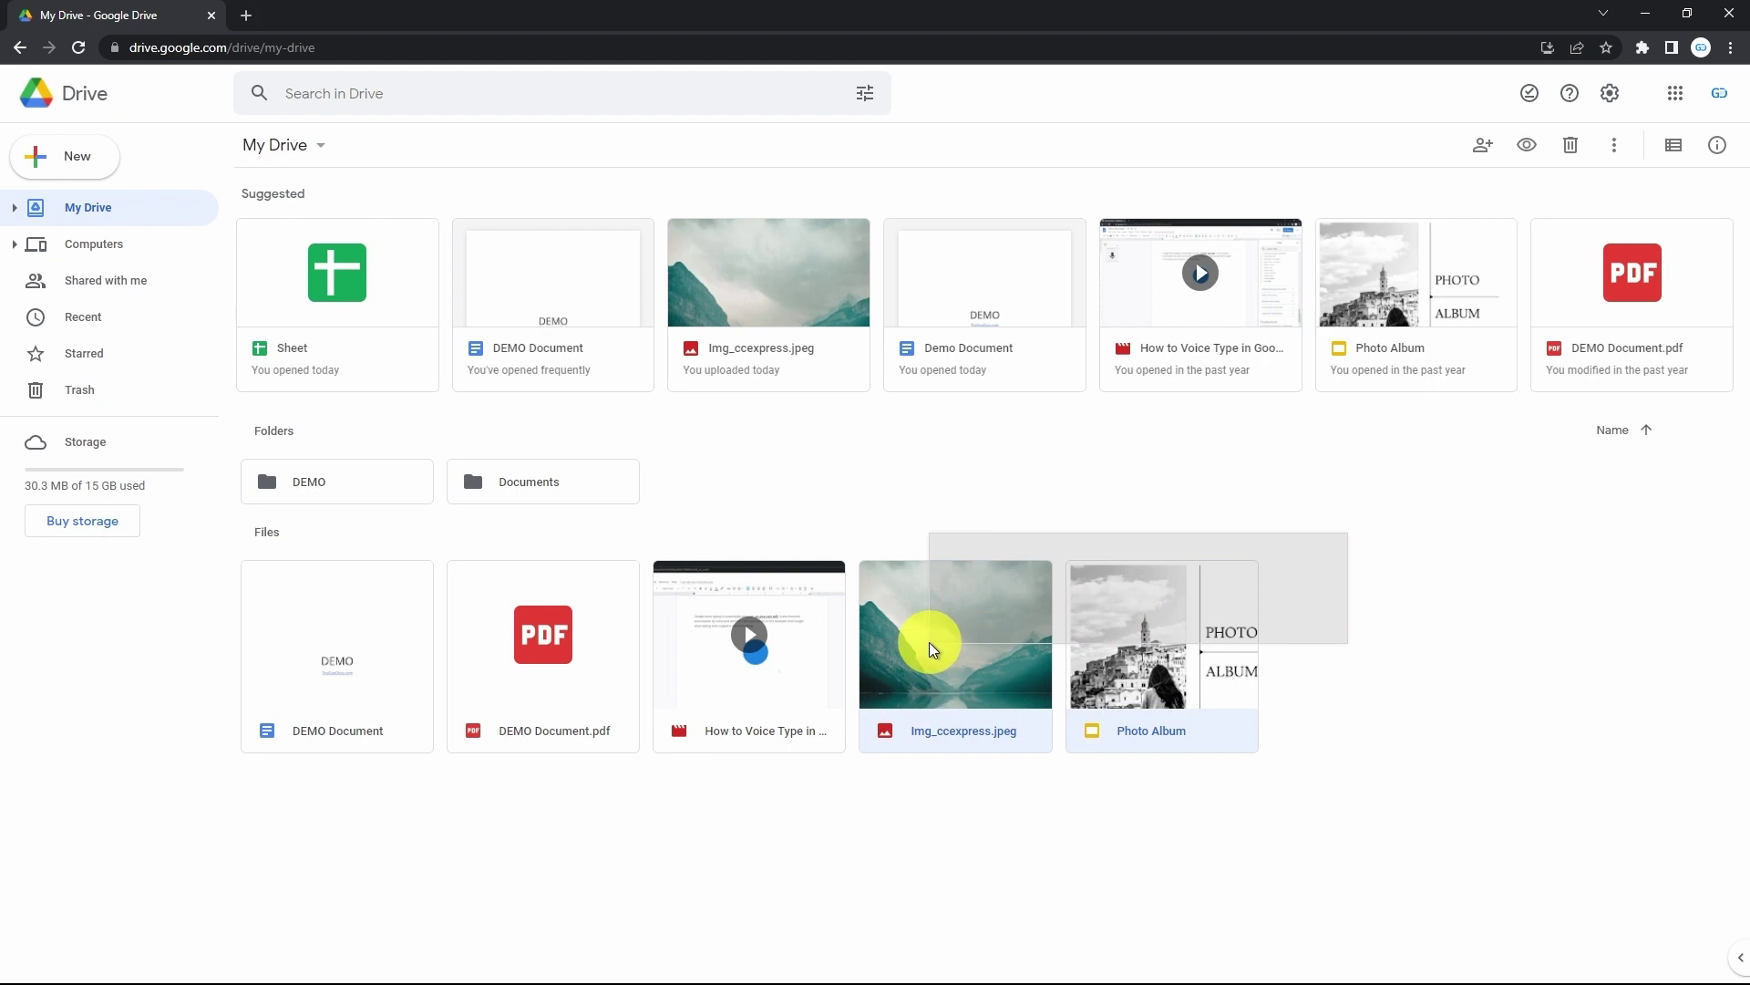
drag(928, 642, 928, 642)
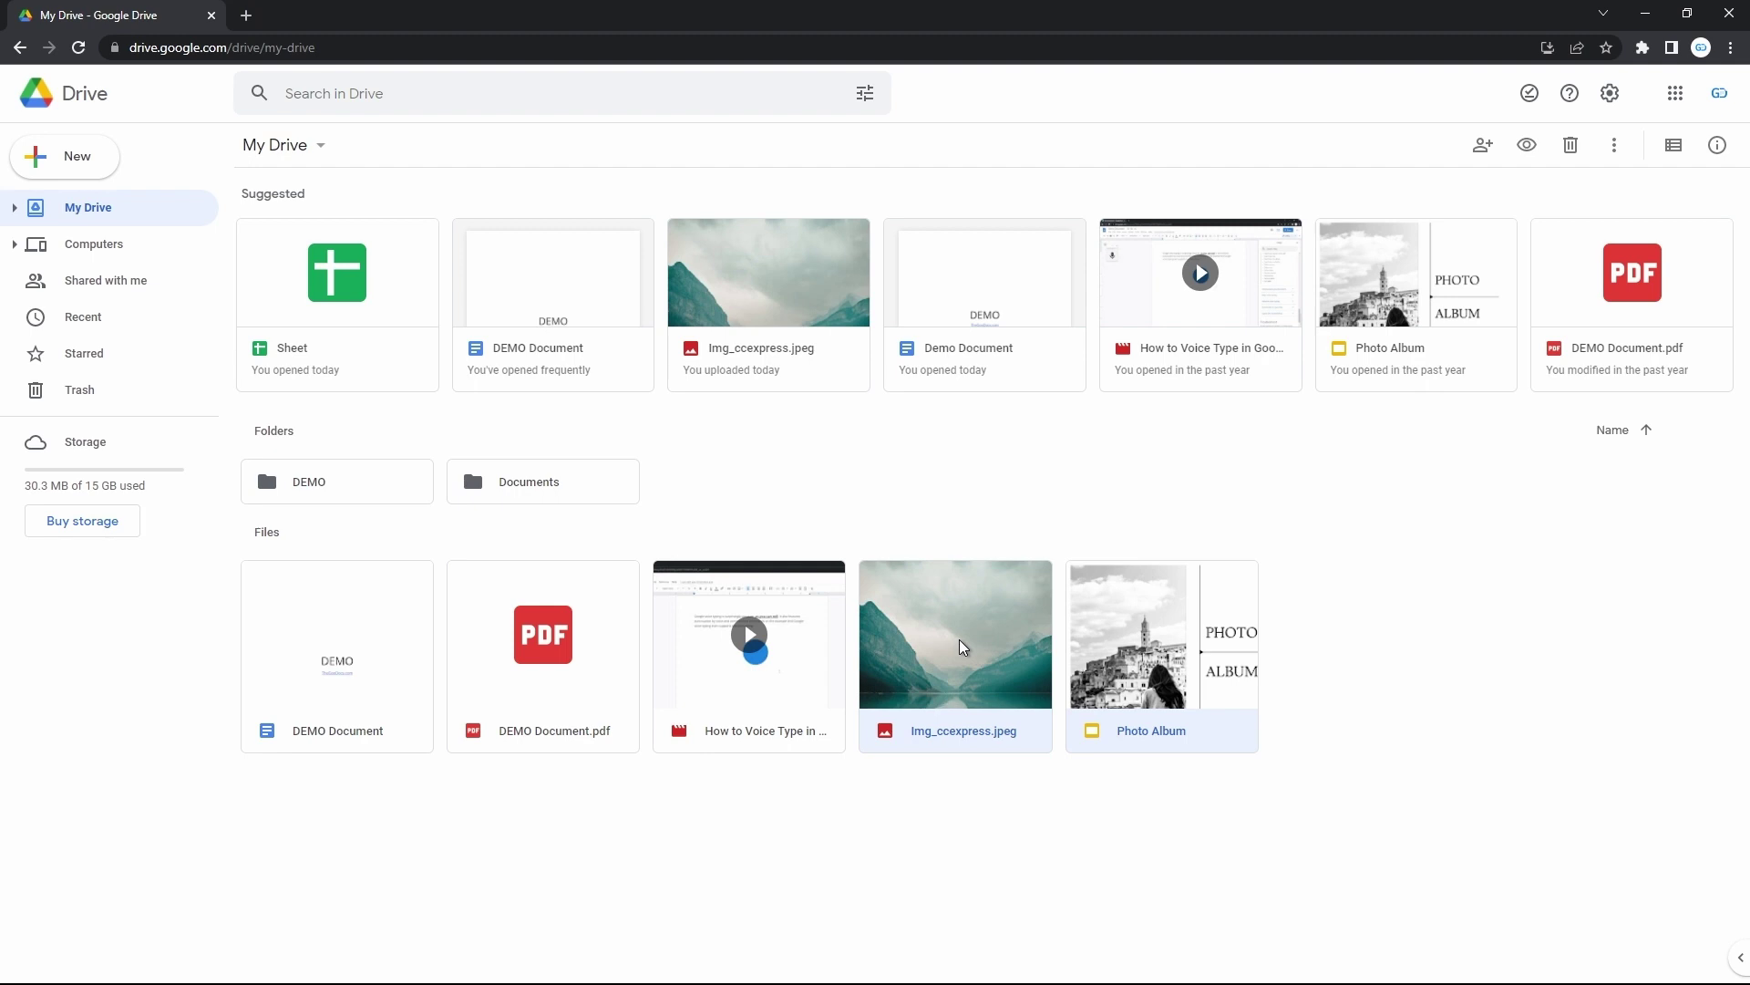
drag(959, 638, 573, 485)
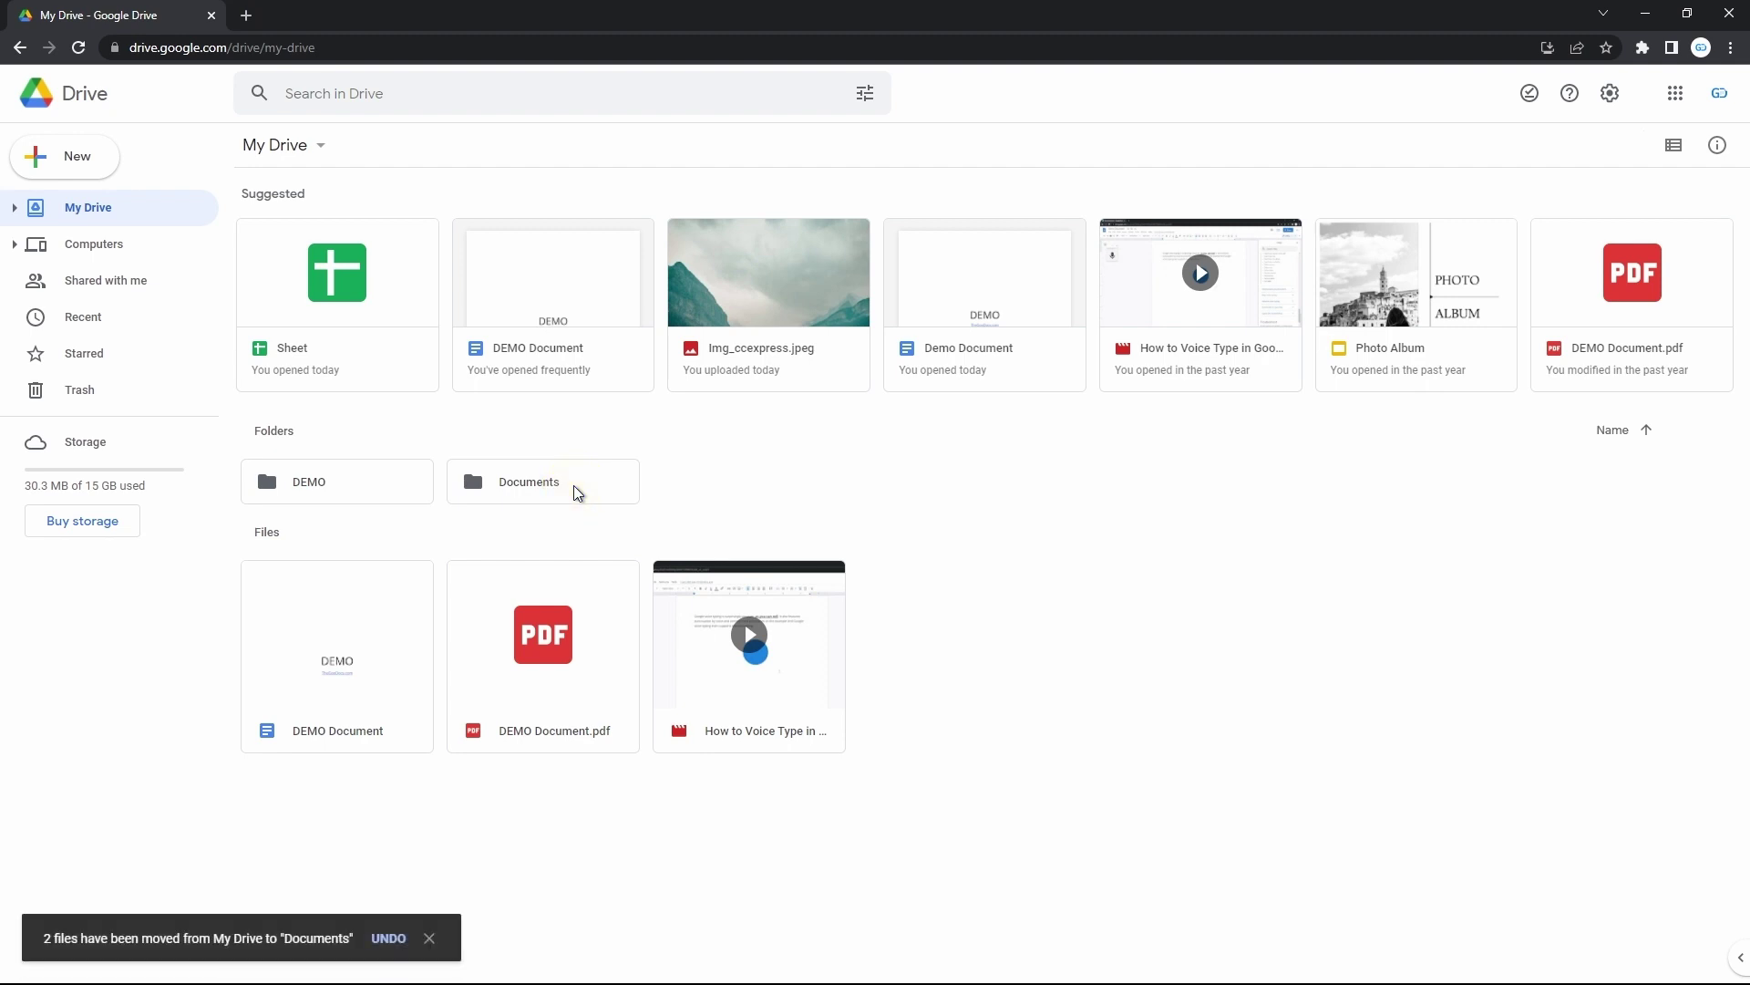
Move DEMO Document and the voice-typing video together into the DEMO folder.
click(363, 649)
ctrl+click(820, 674)
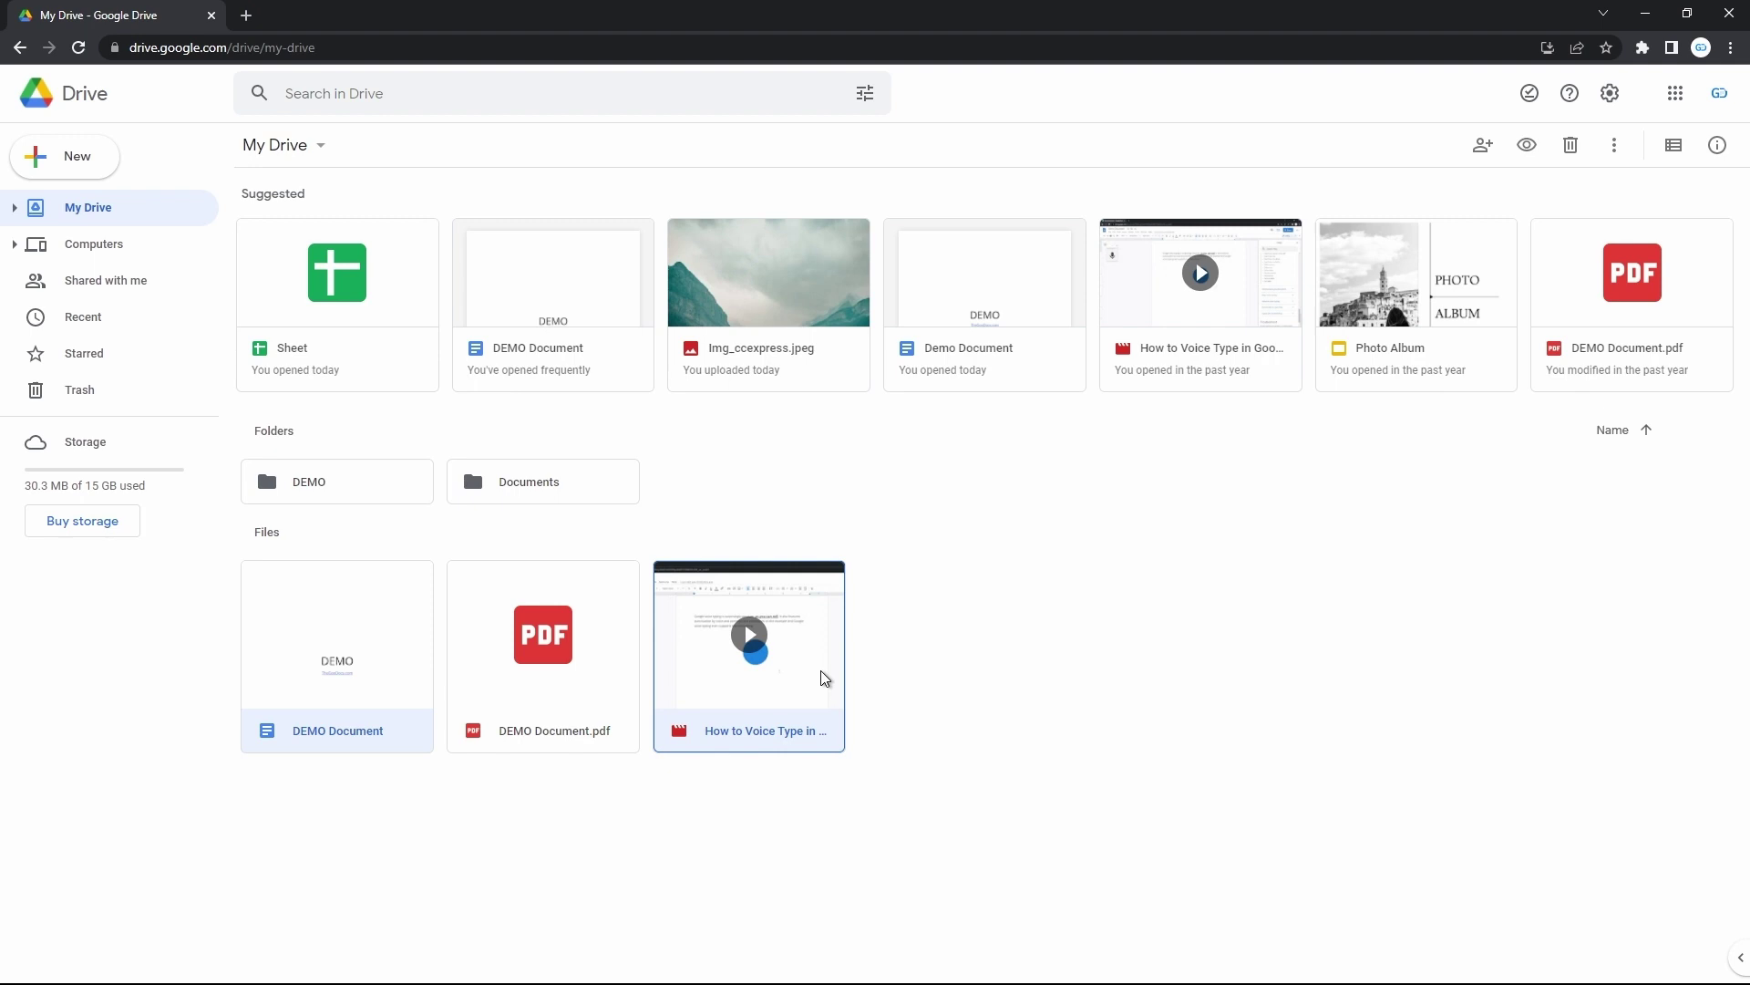
drag(765, 716, 364, 483)
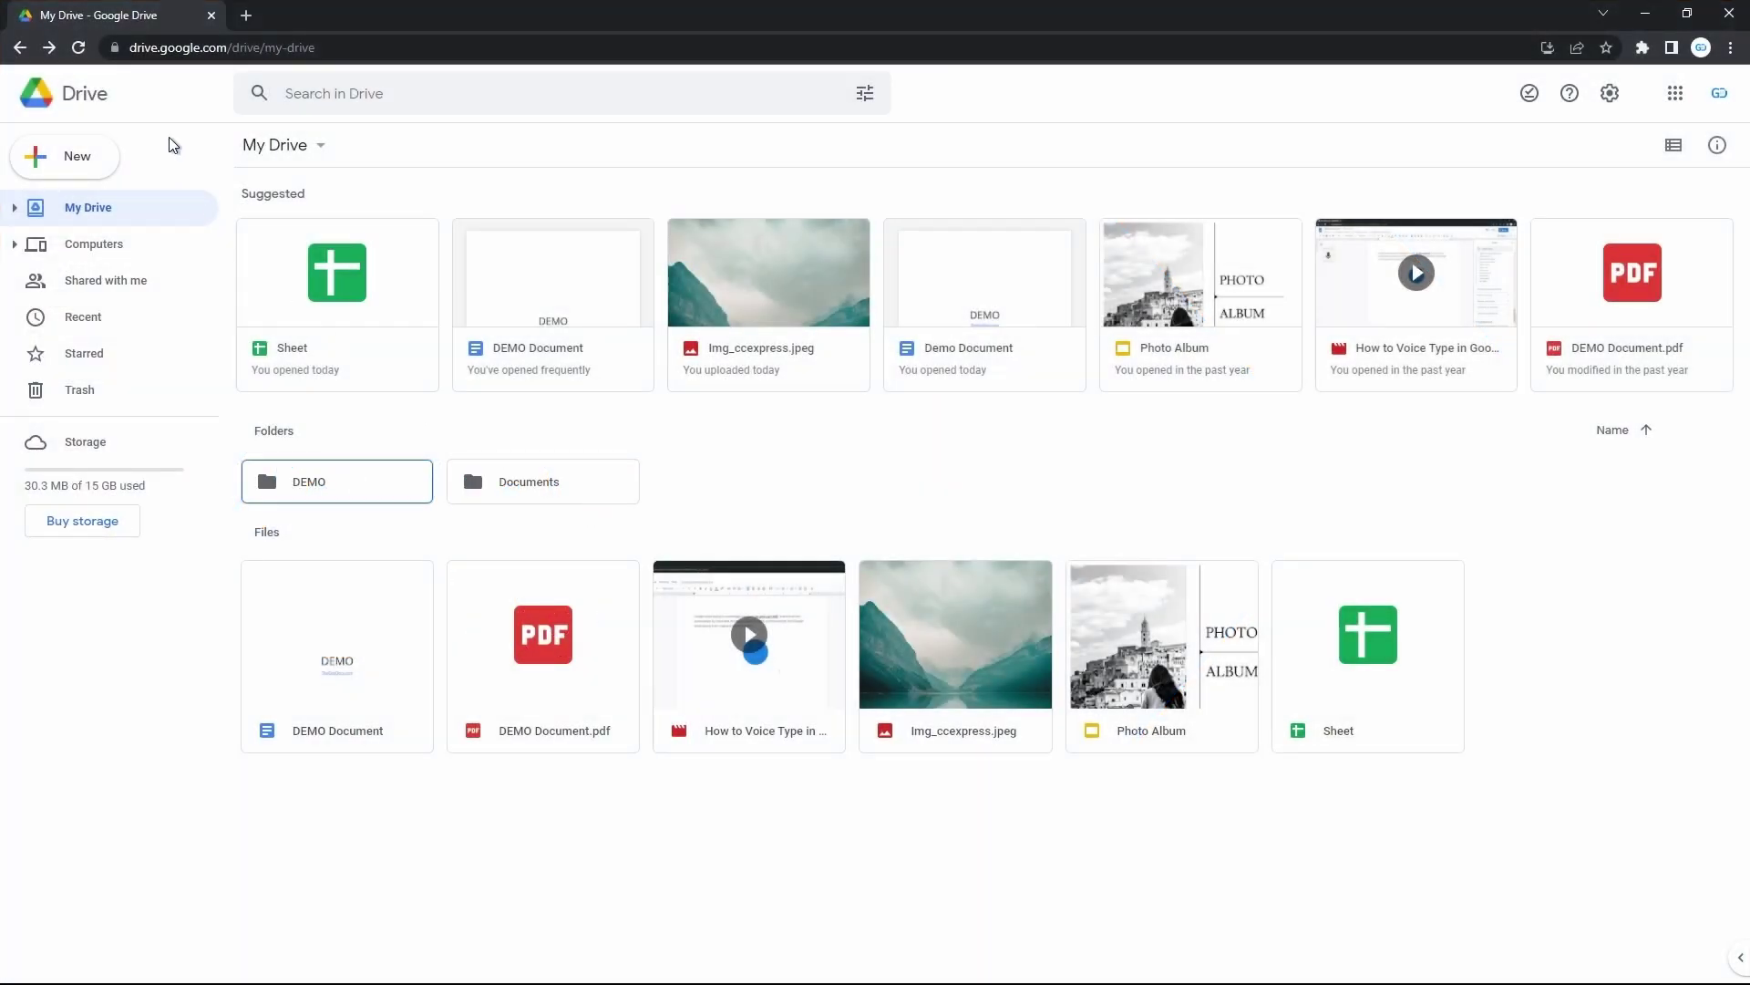
Expand My Drive > DEMO > Documents in the sidebar and drag both DEMO Document files onto DEMO.
click(15, 209)
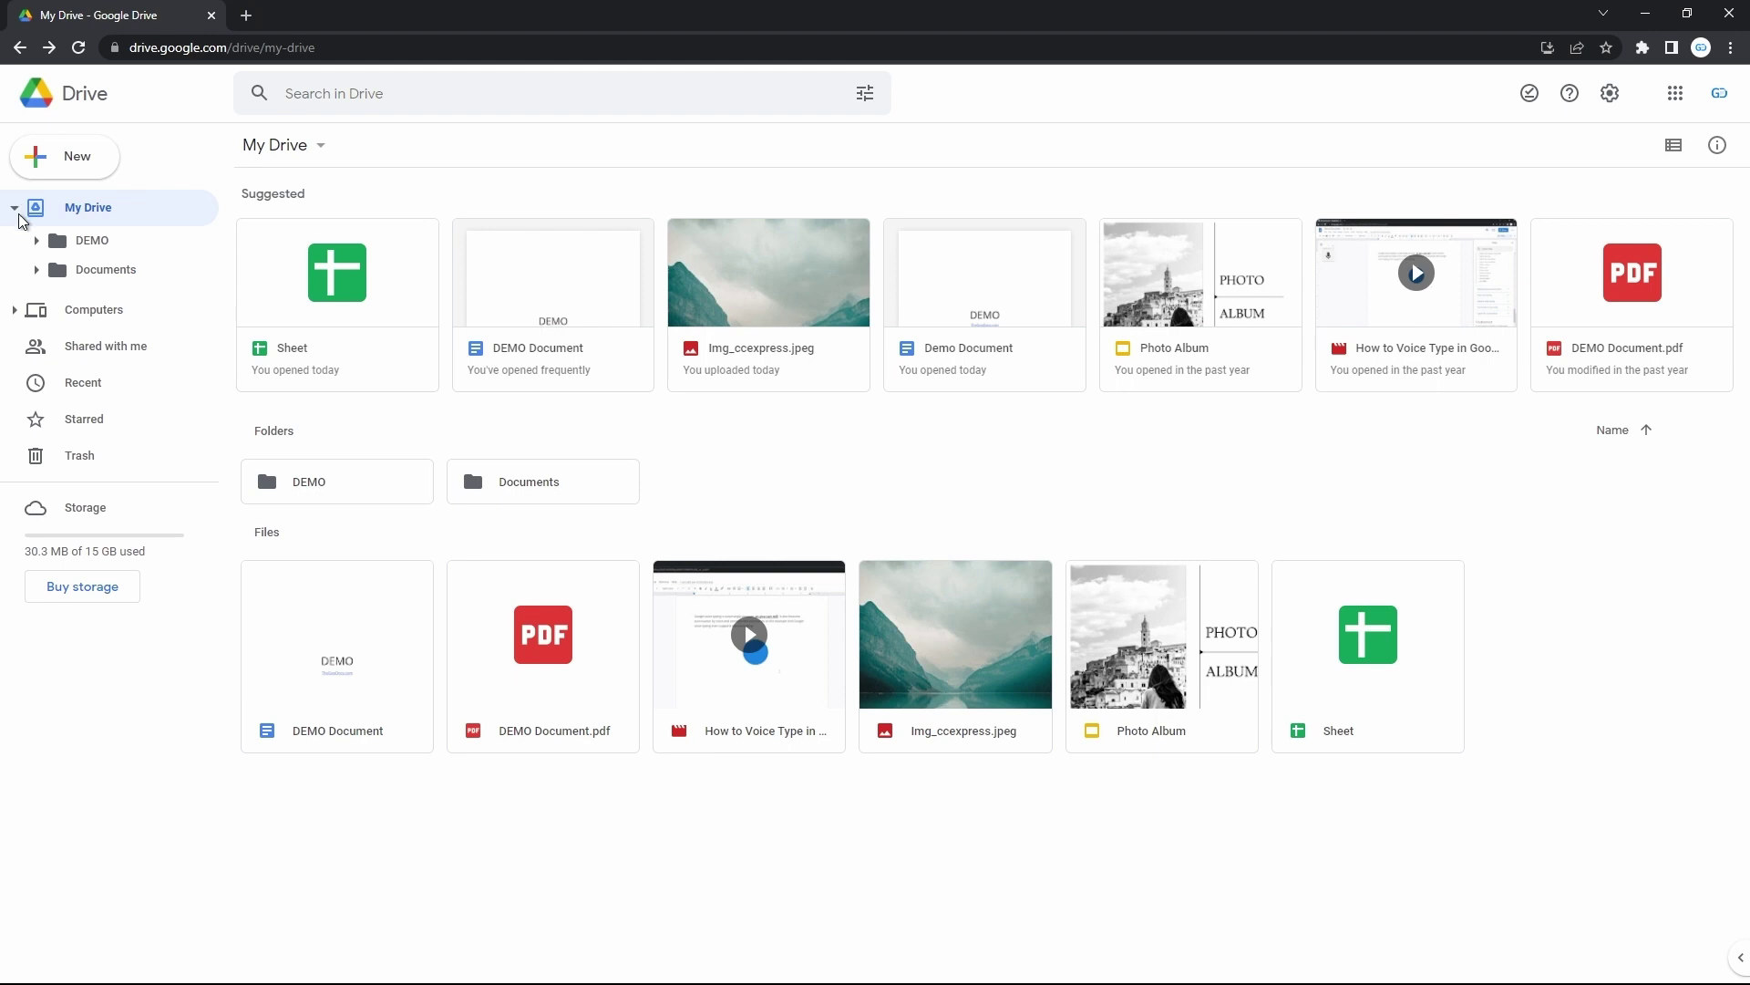
click(37, 240)
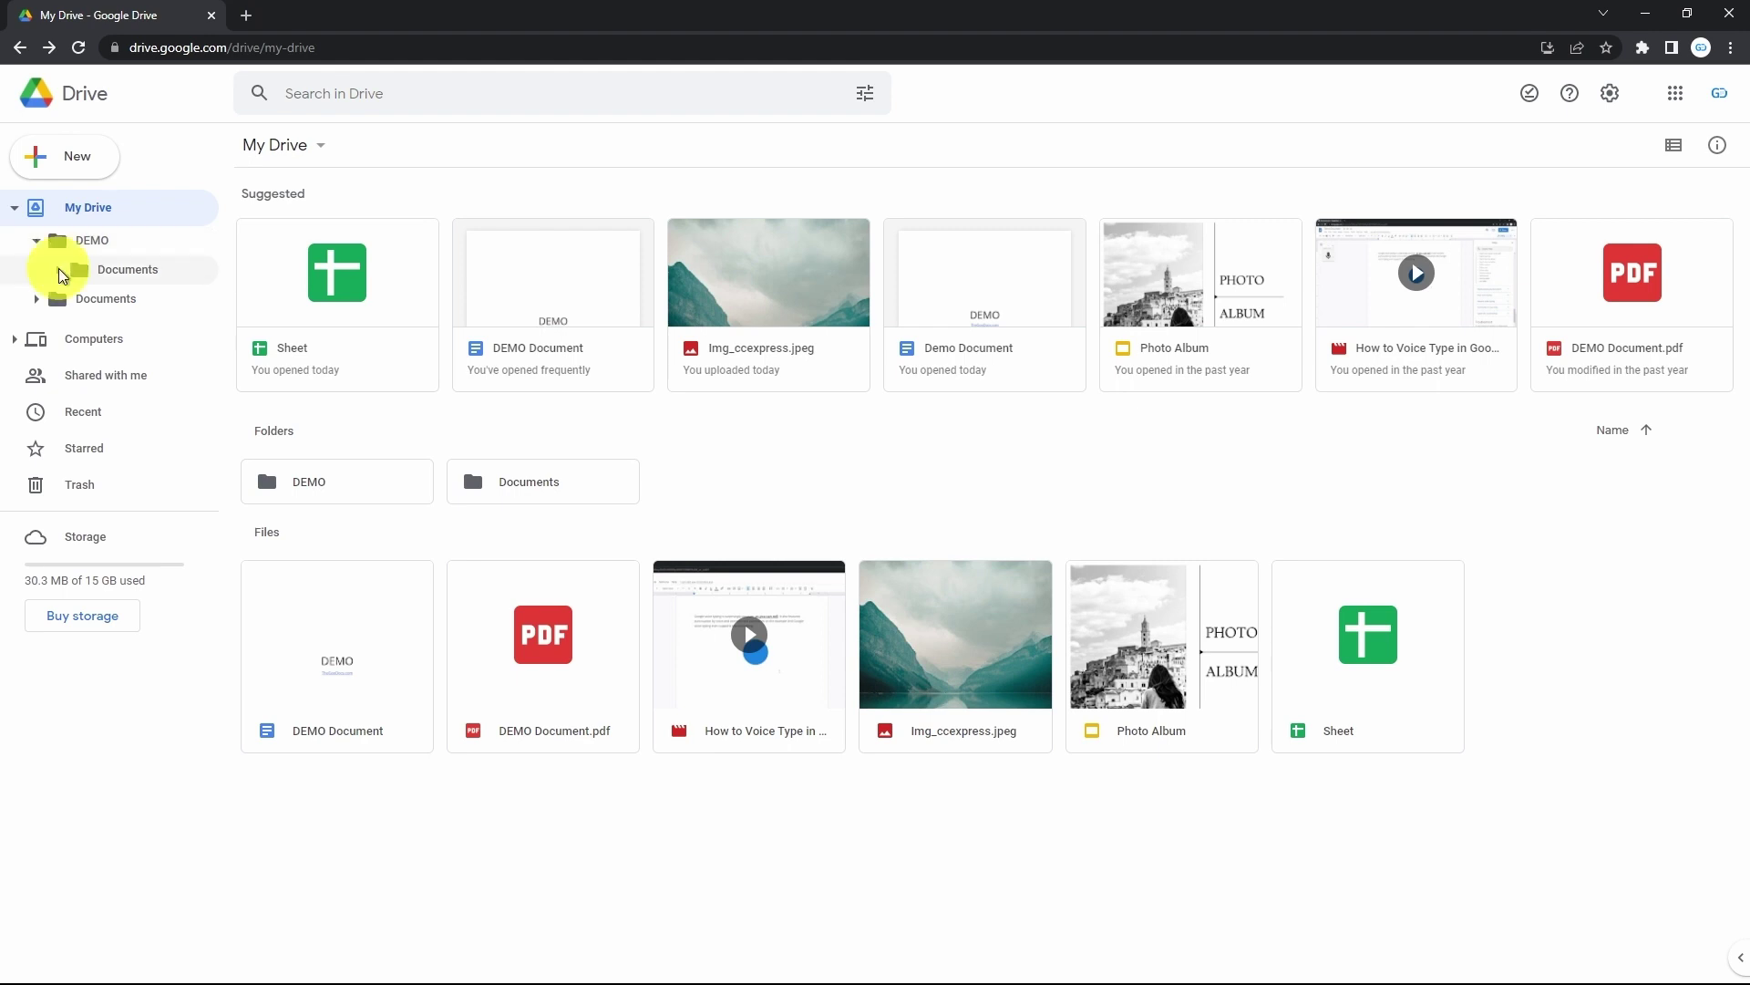
click(59, 269)
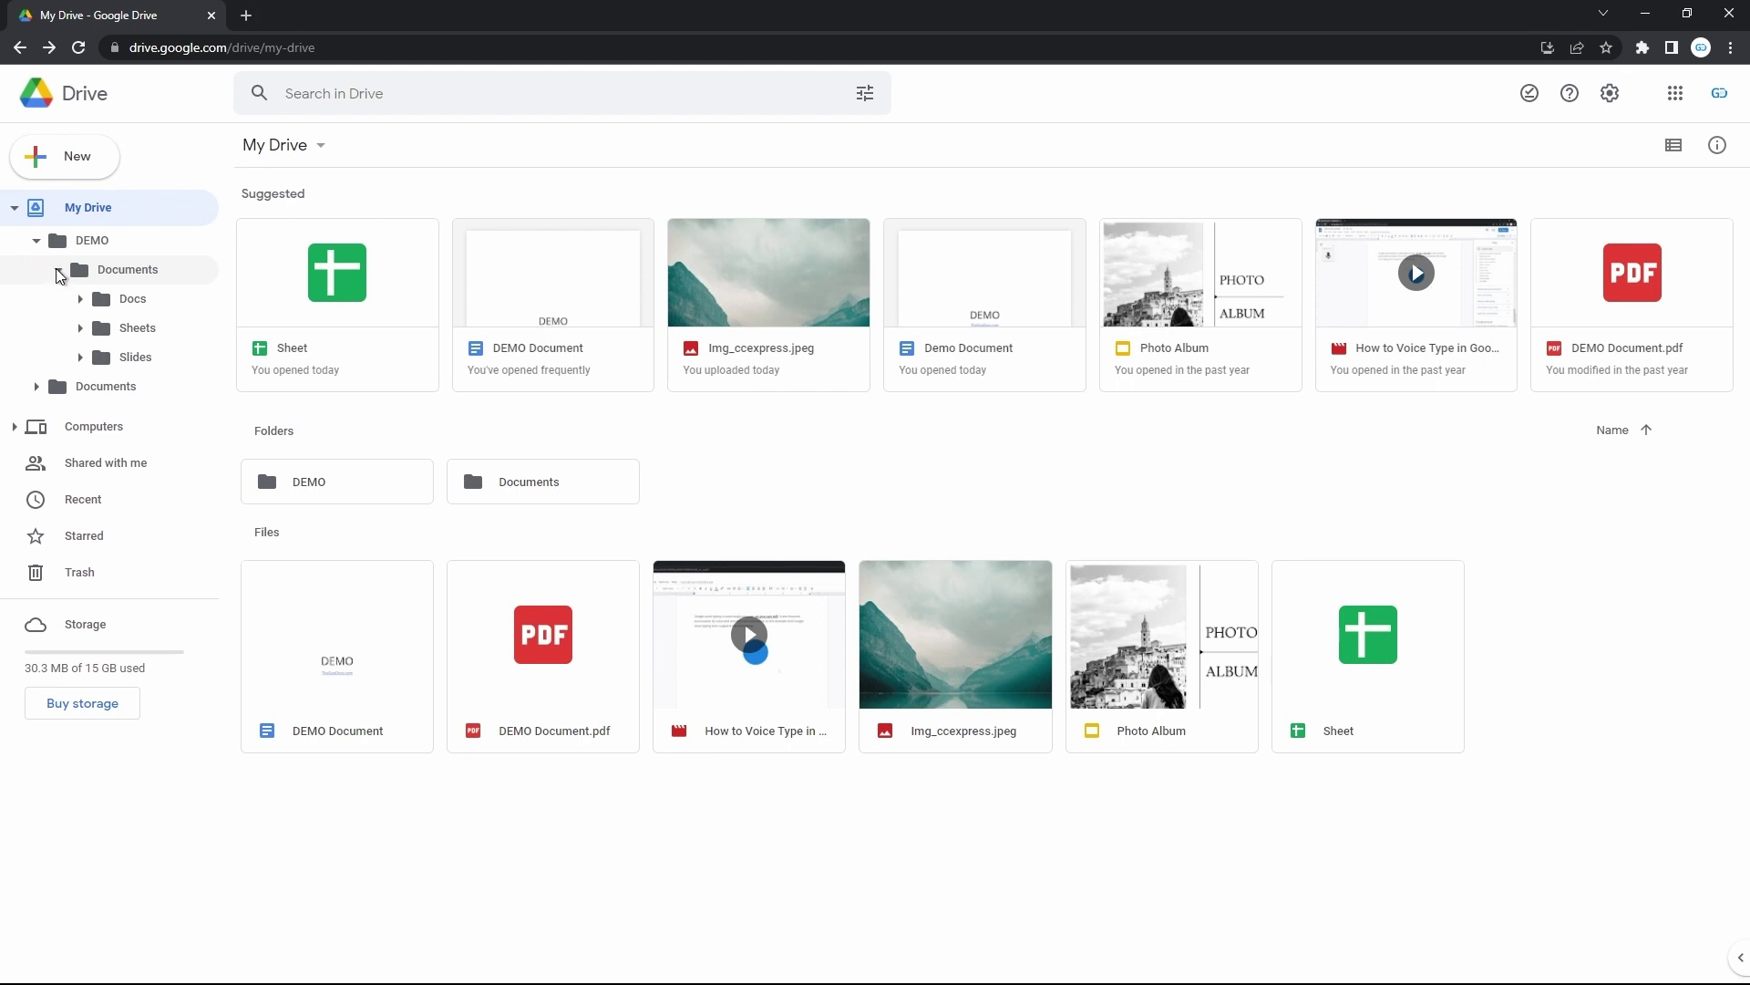
drag(324, 524, 534, 653)
drag(335, 643, 137, 301)
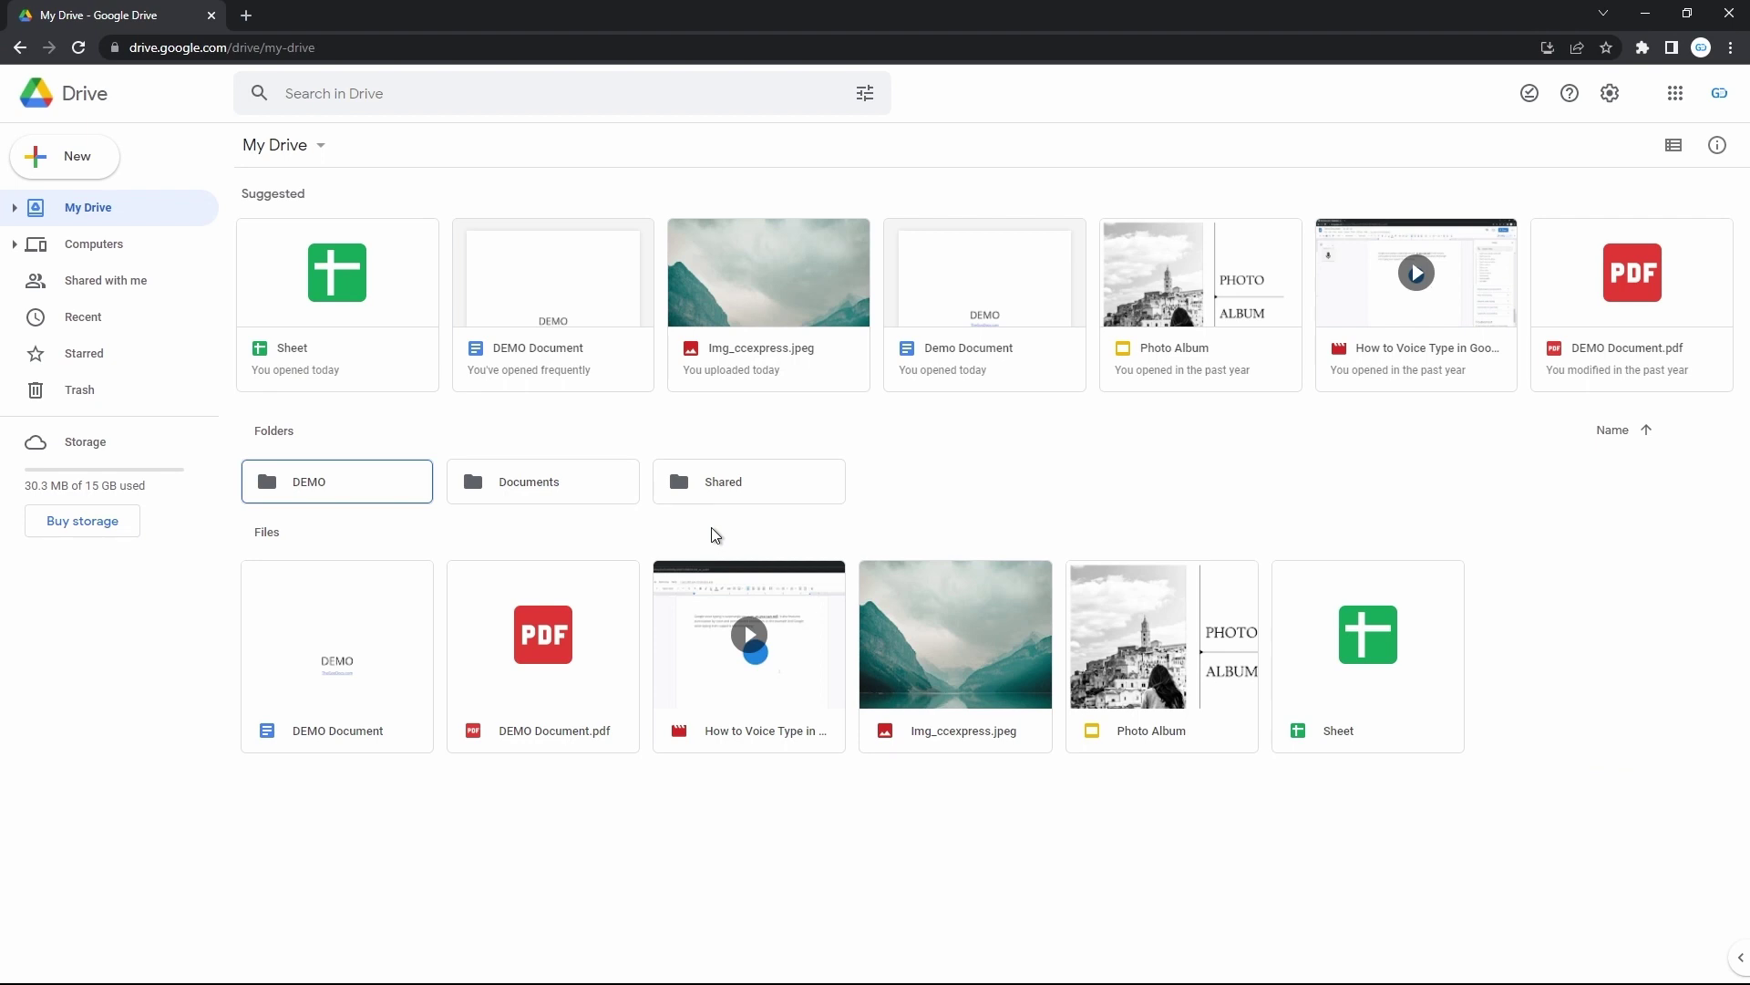
From Shared with me, add a Demo Document shortcut to My Drive > Shared, then return to My Drive.
click(139, 292)
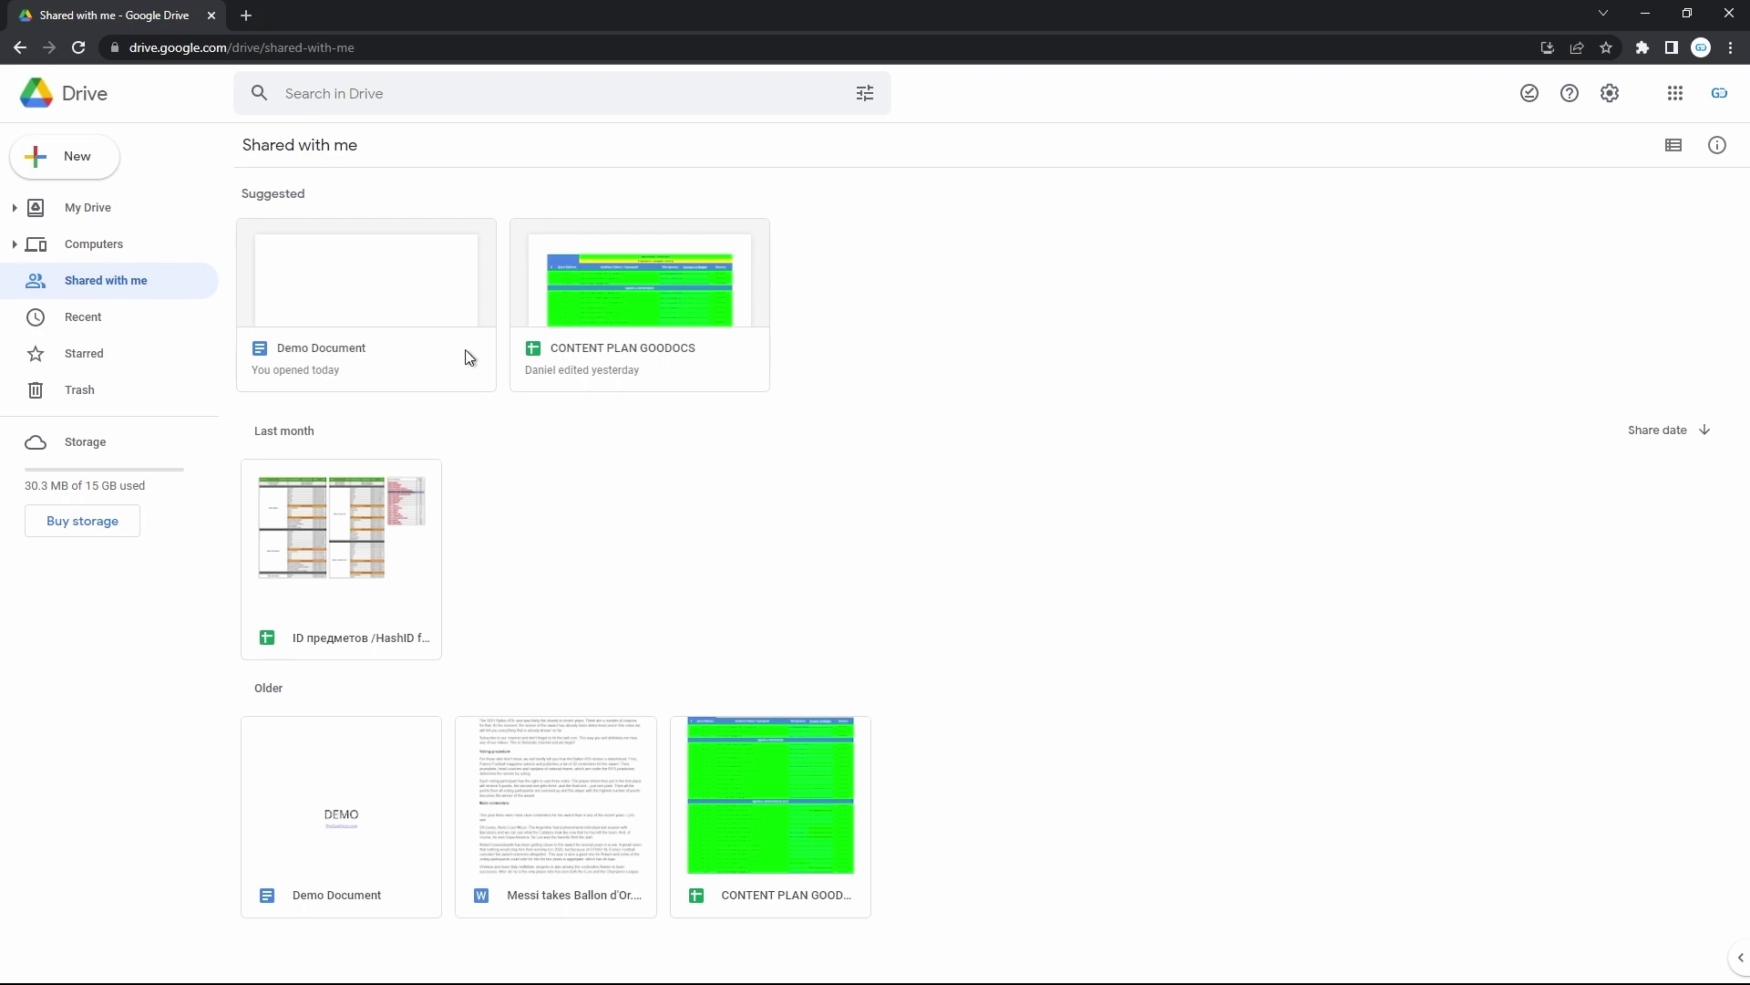
right_click(399, 298)
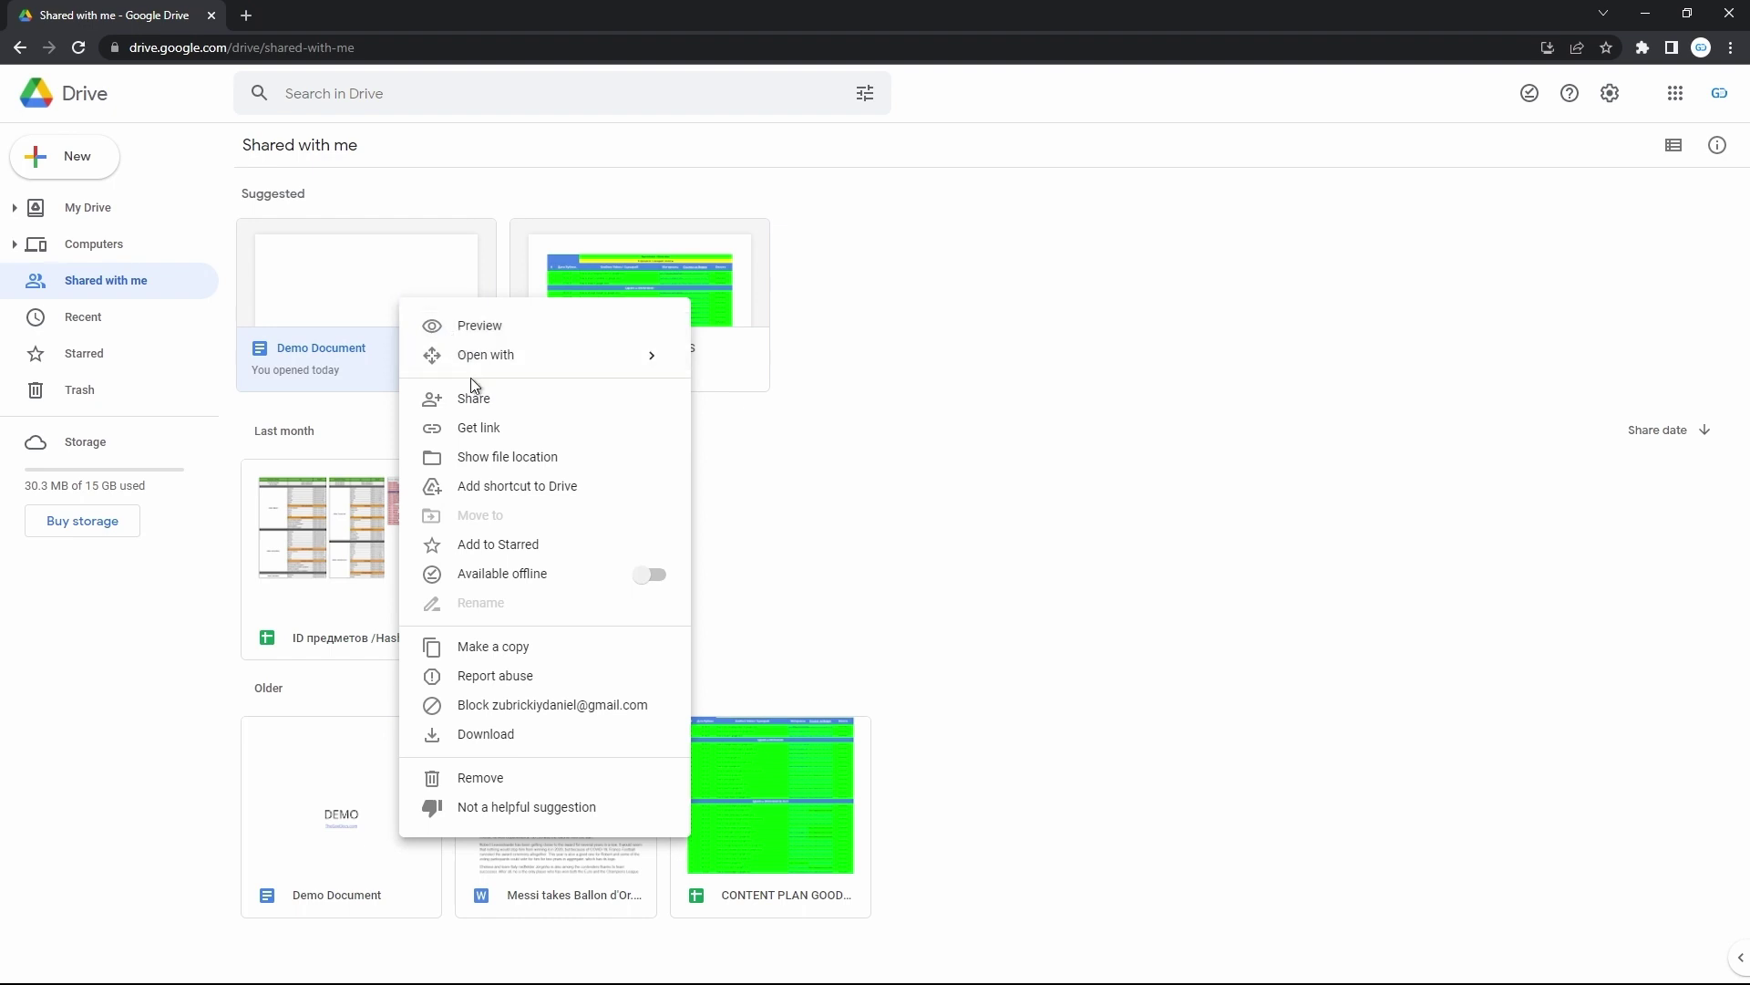
click(513, 490)
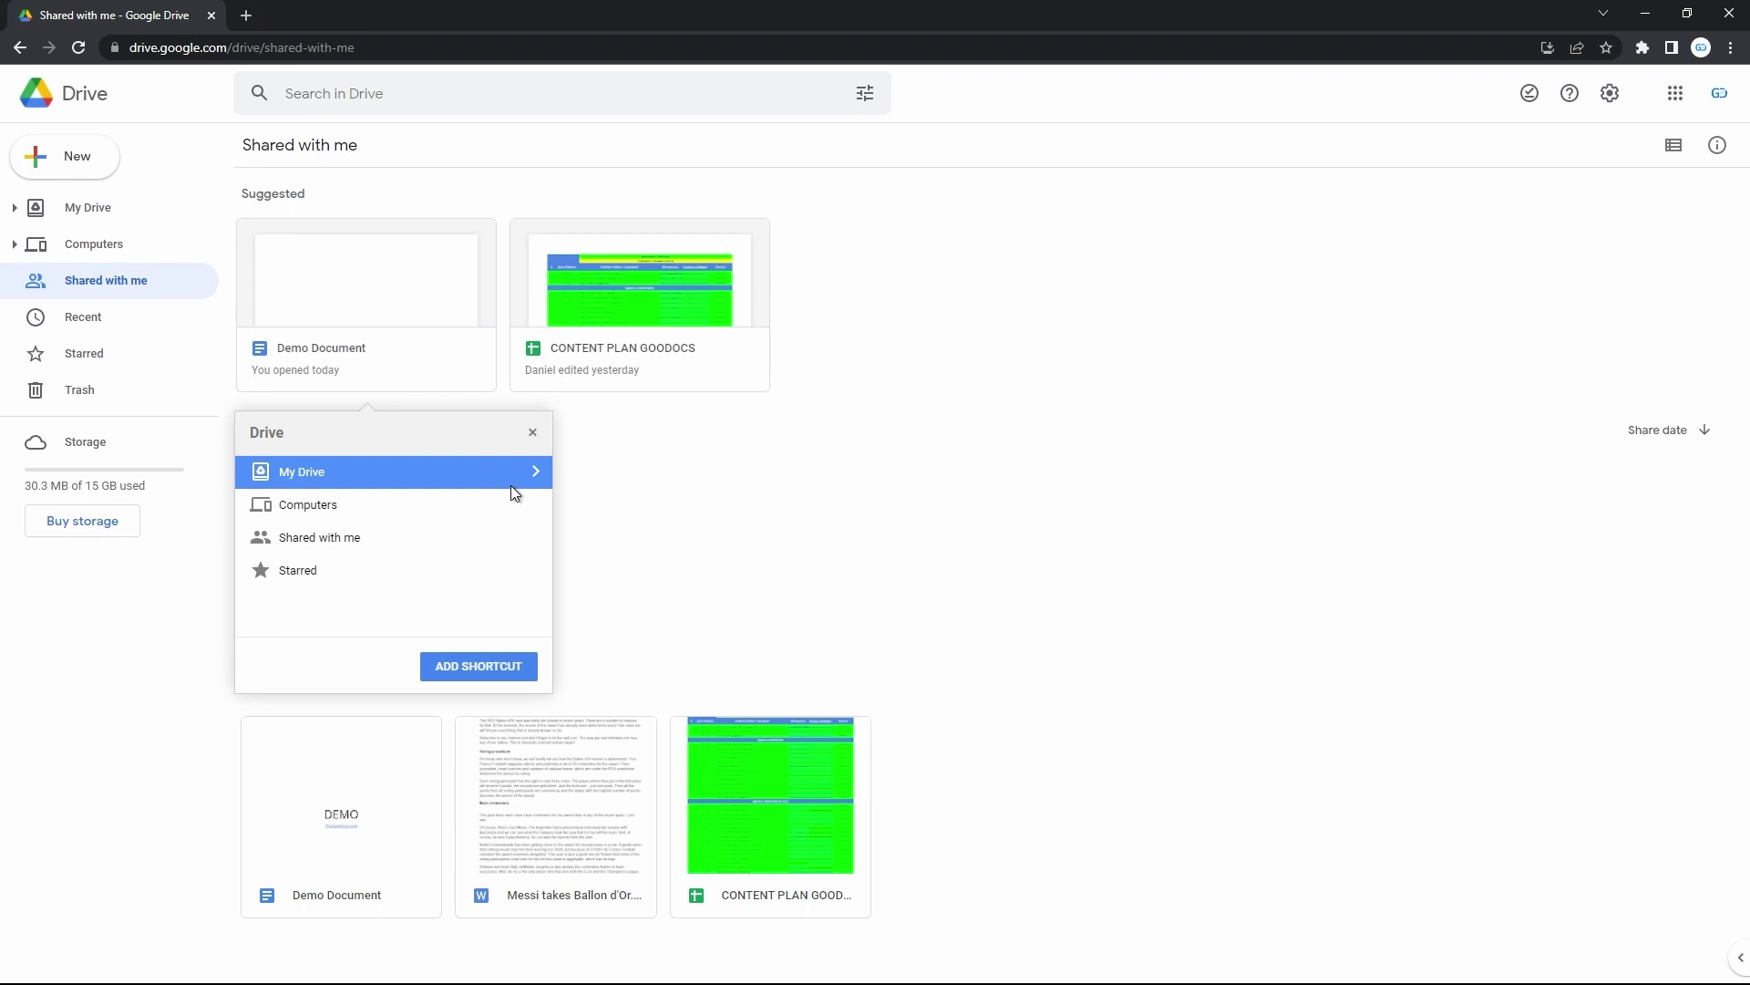
click(535, 473)
click(330, 545)
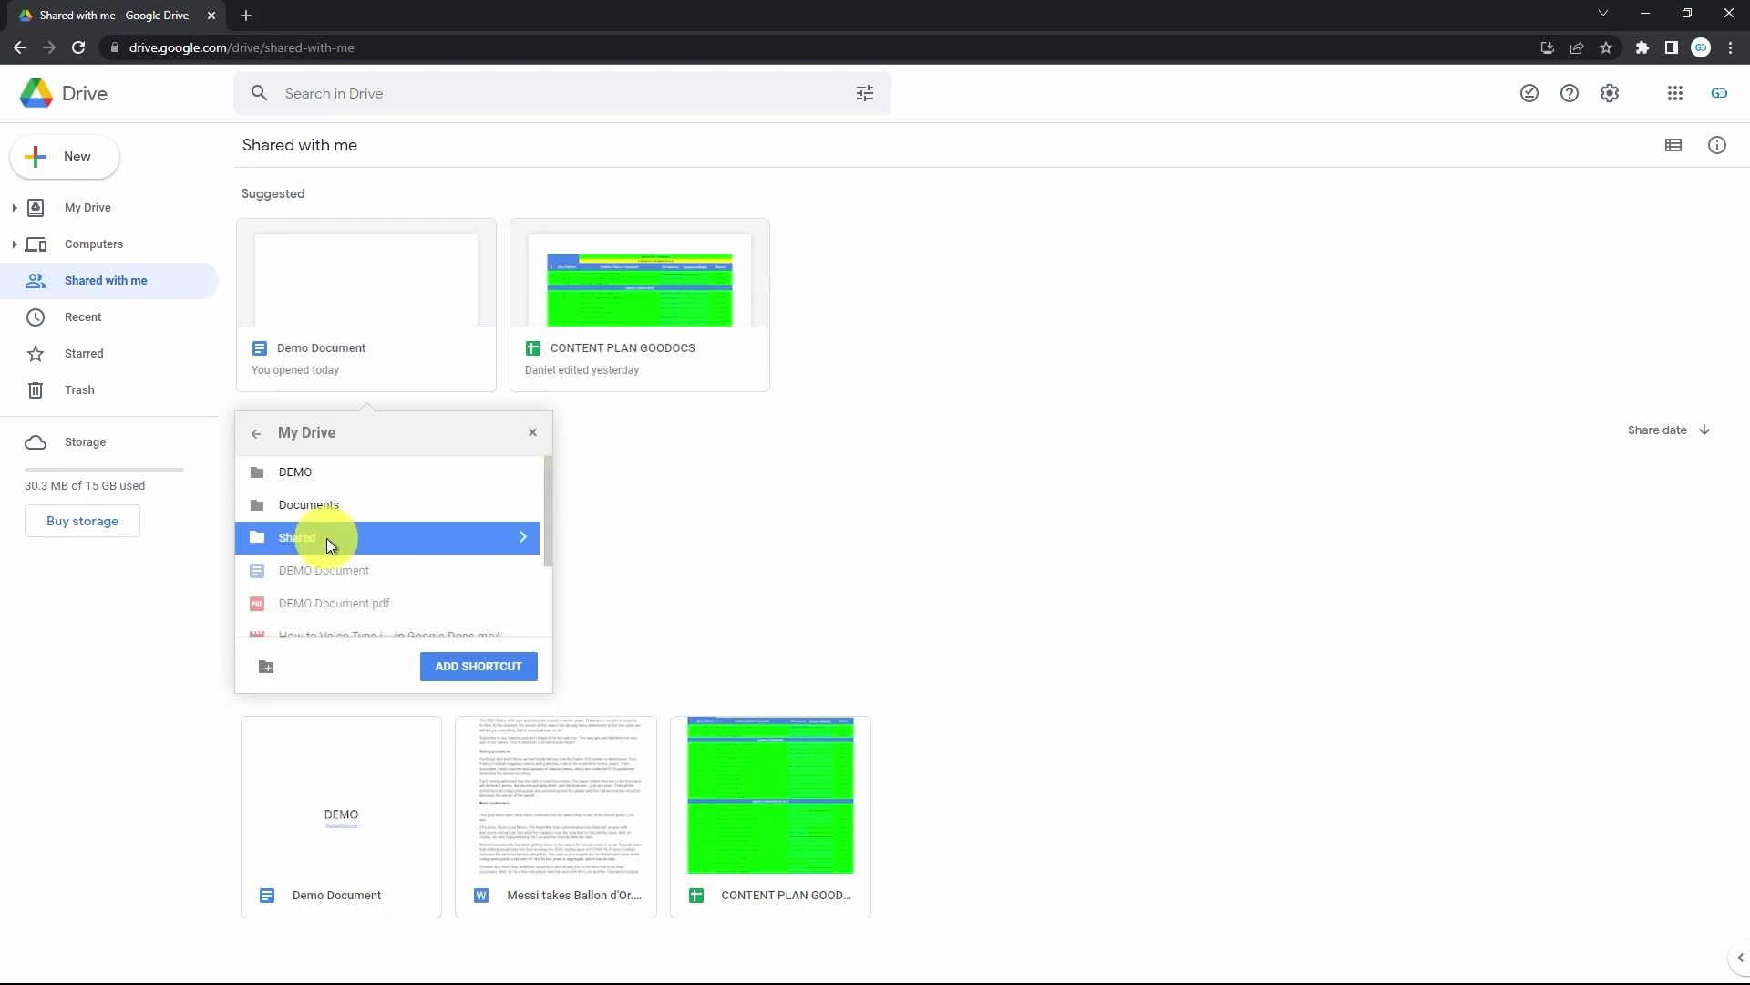
click(454, 665)
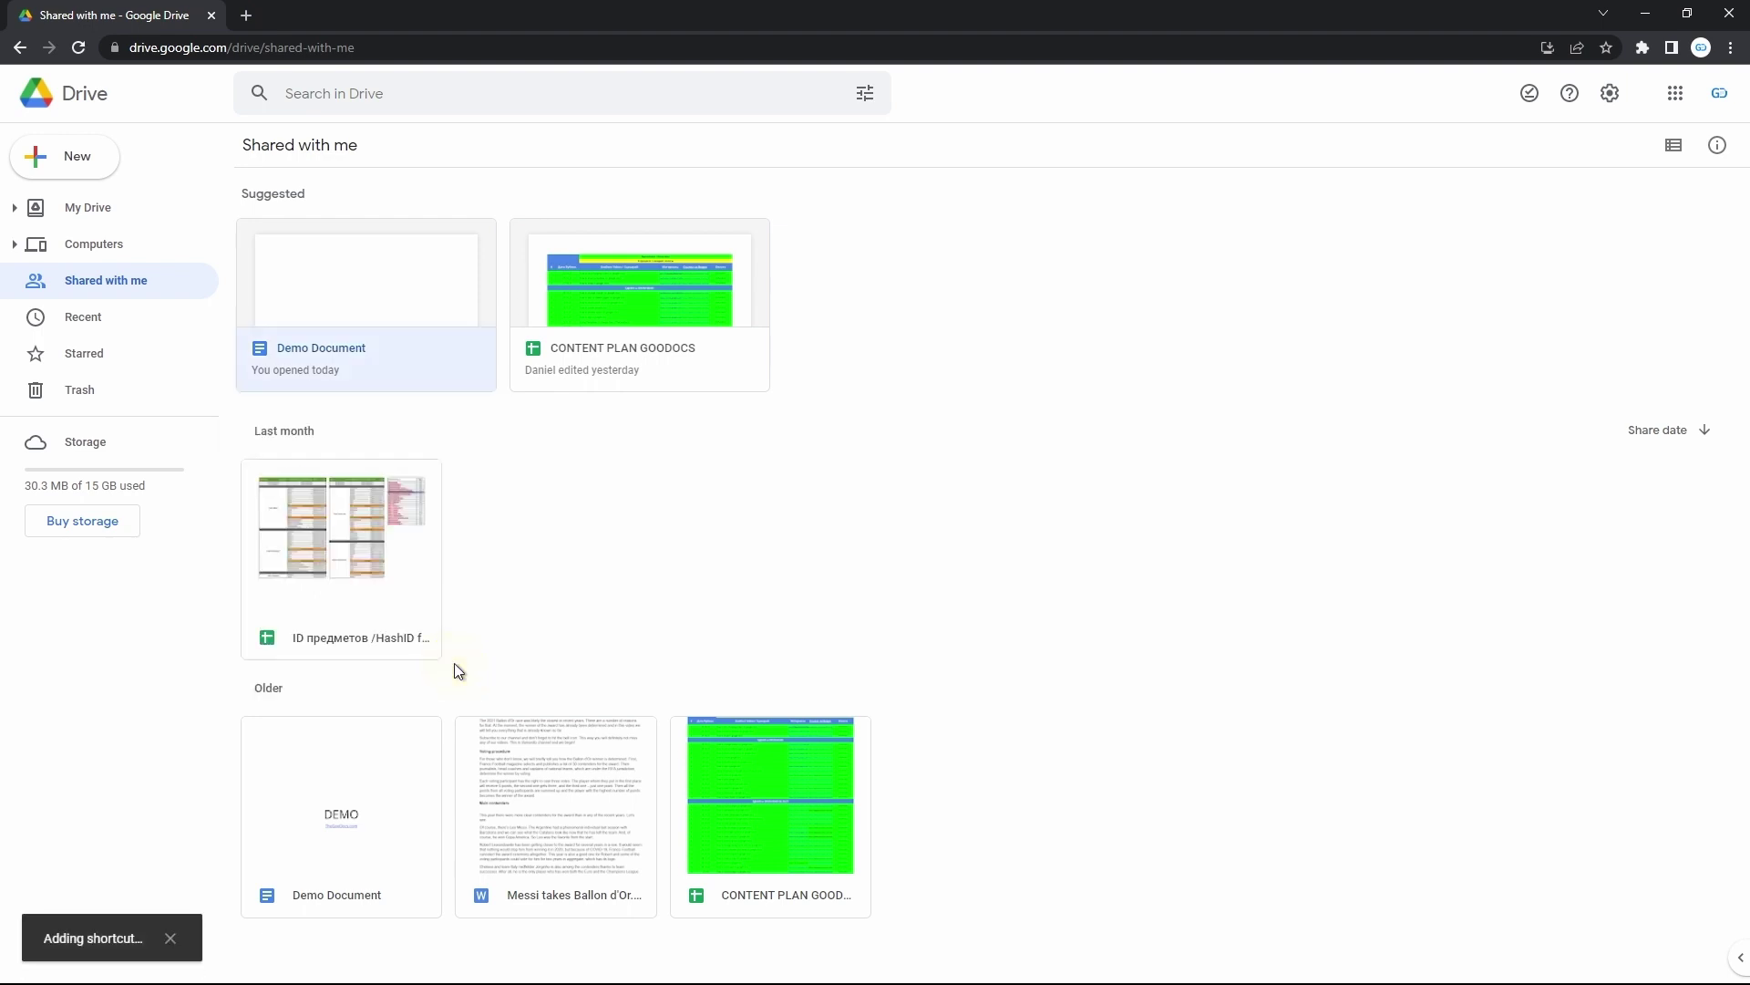
click(137, 212)
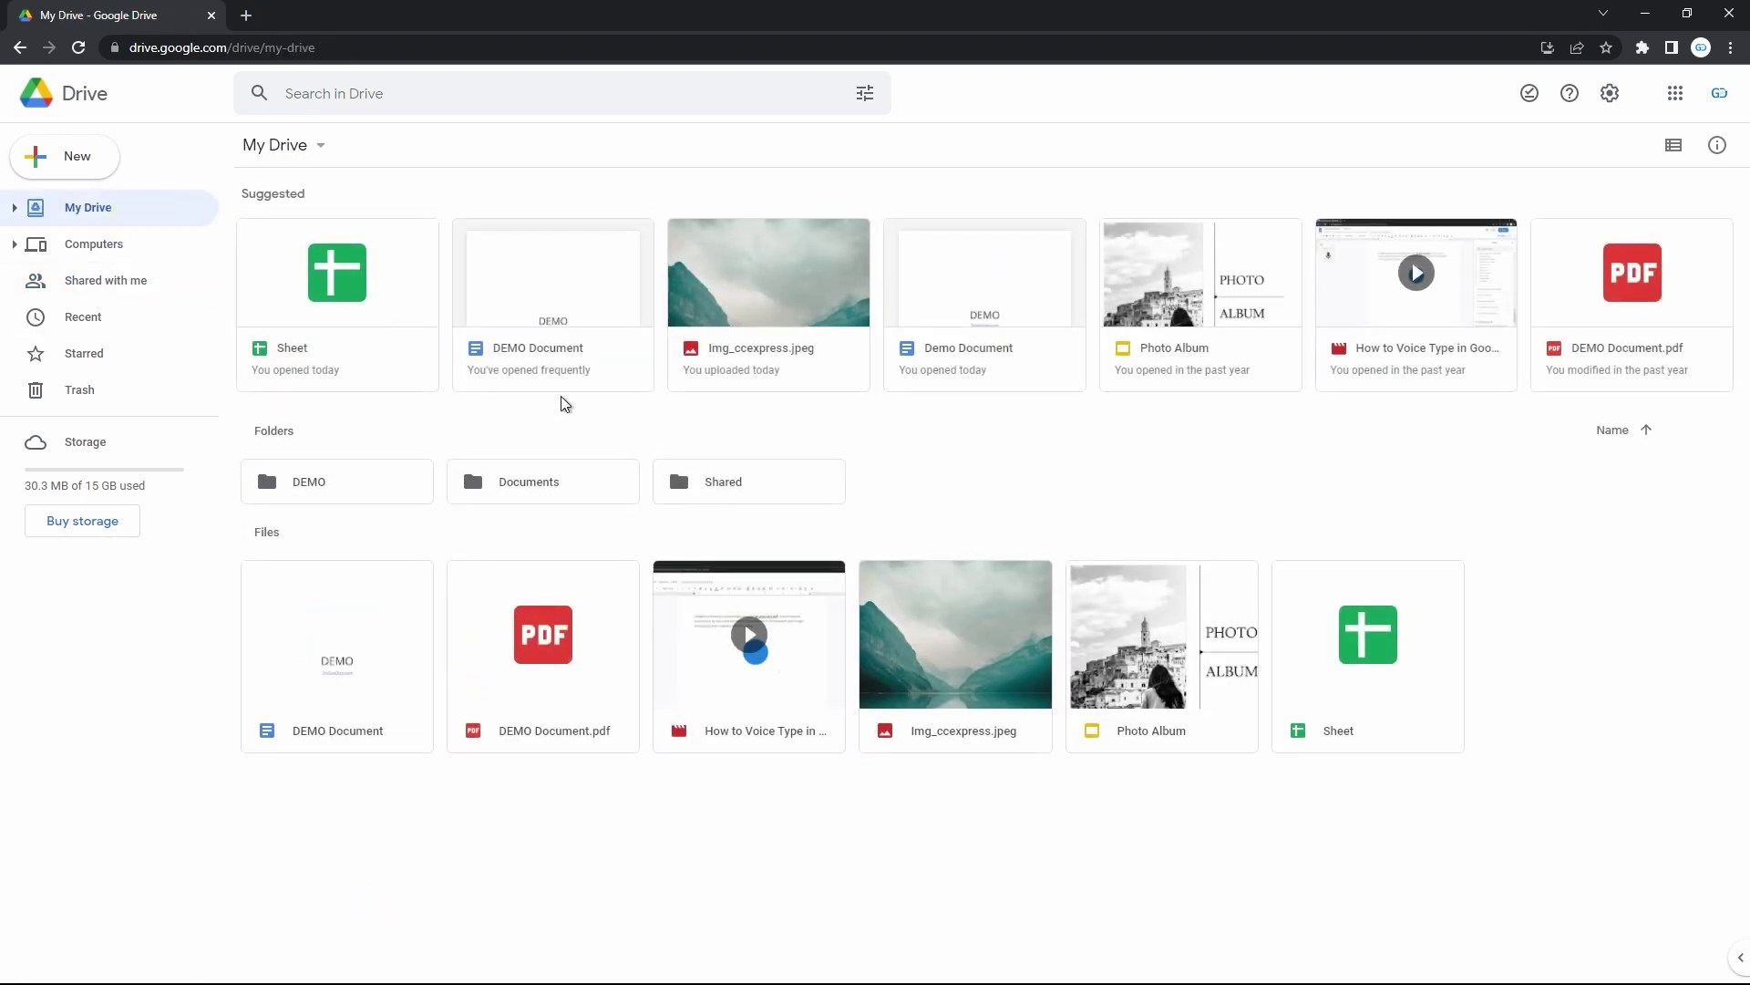
Open the Shared folder's Demo Document shortcut, then open DEMO Document from My Drive.
double_click(725, 468)
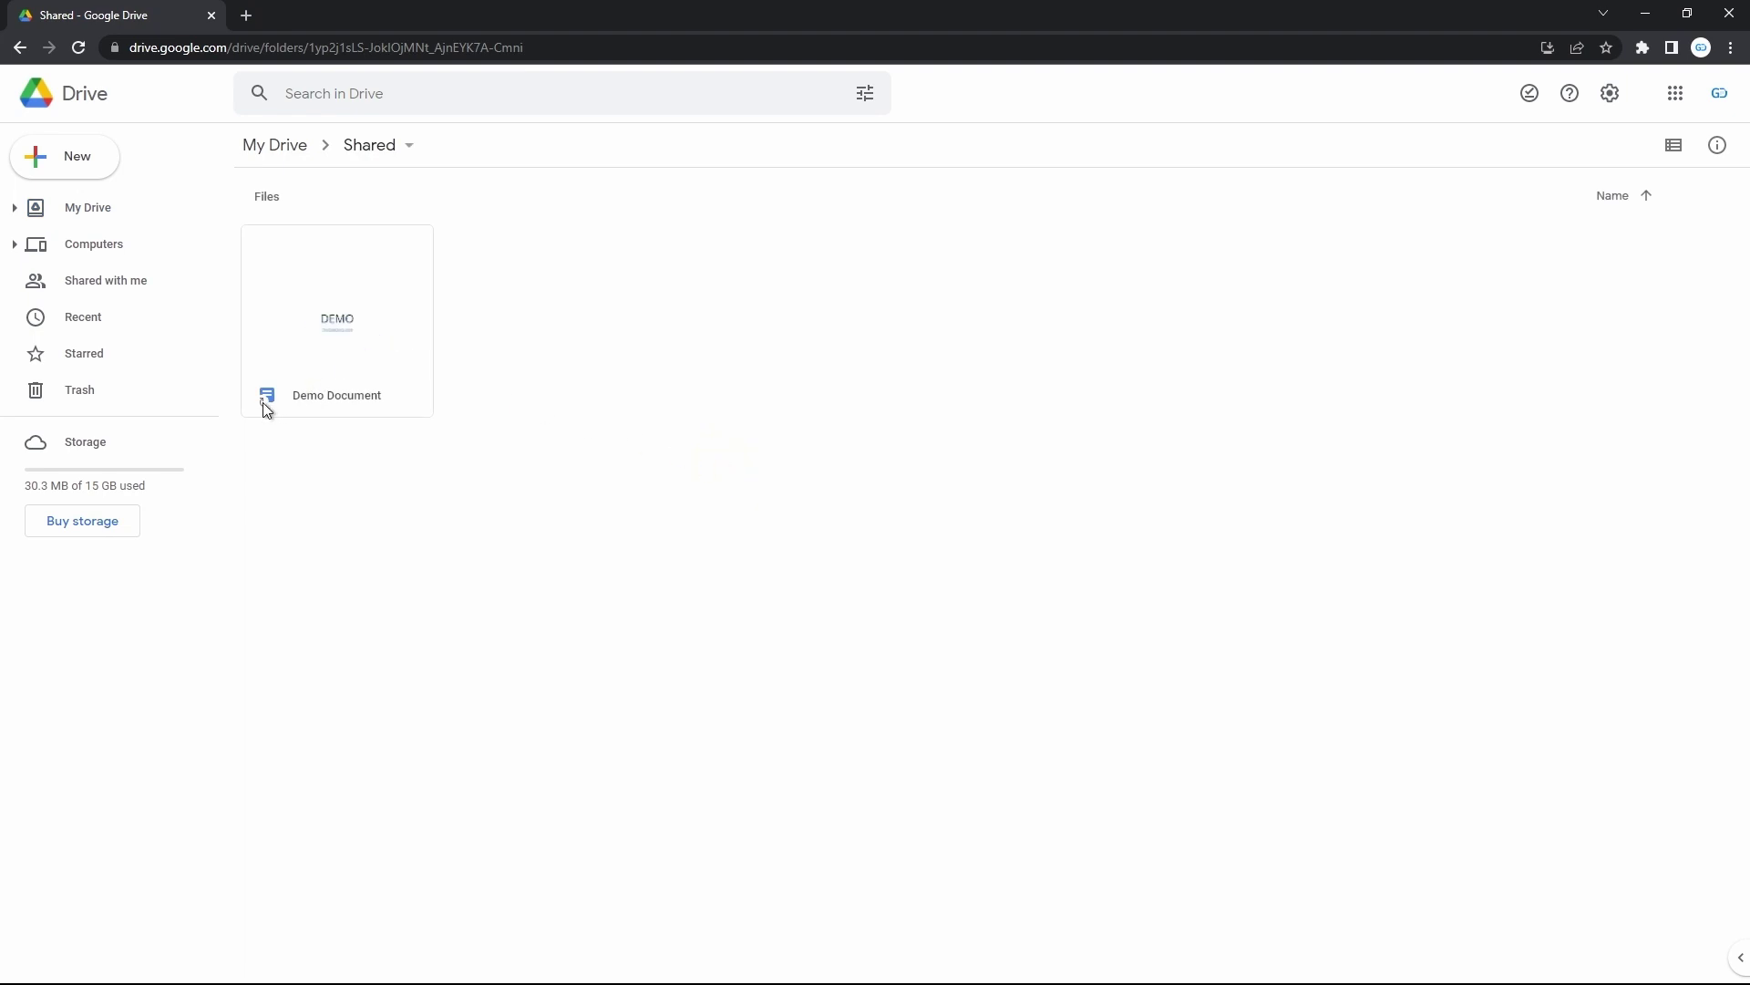
double_click(349, 363)
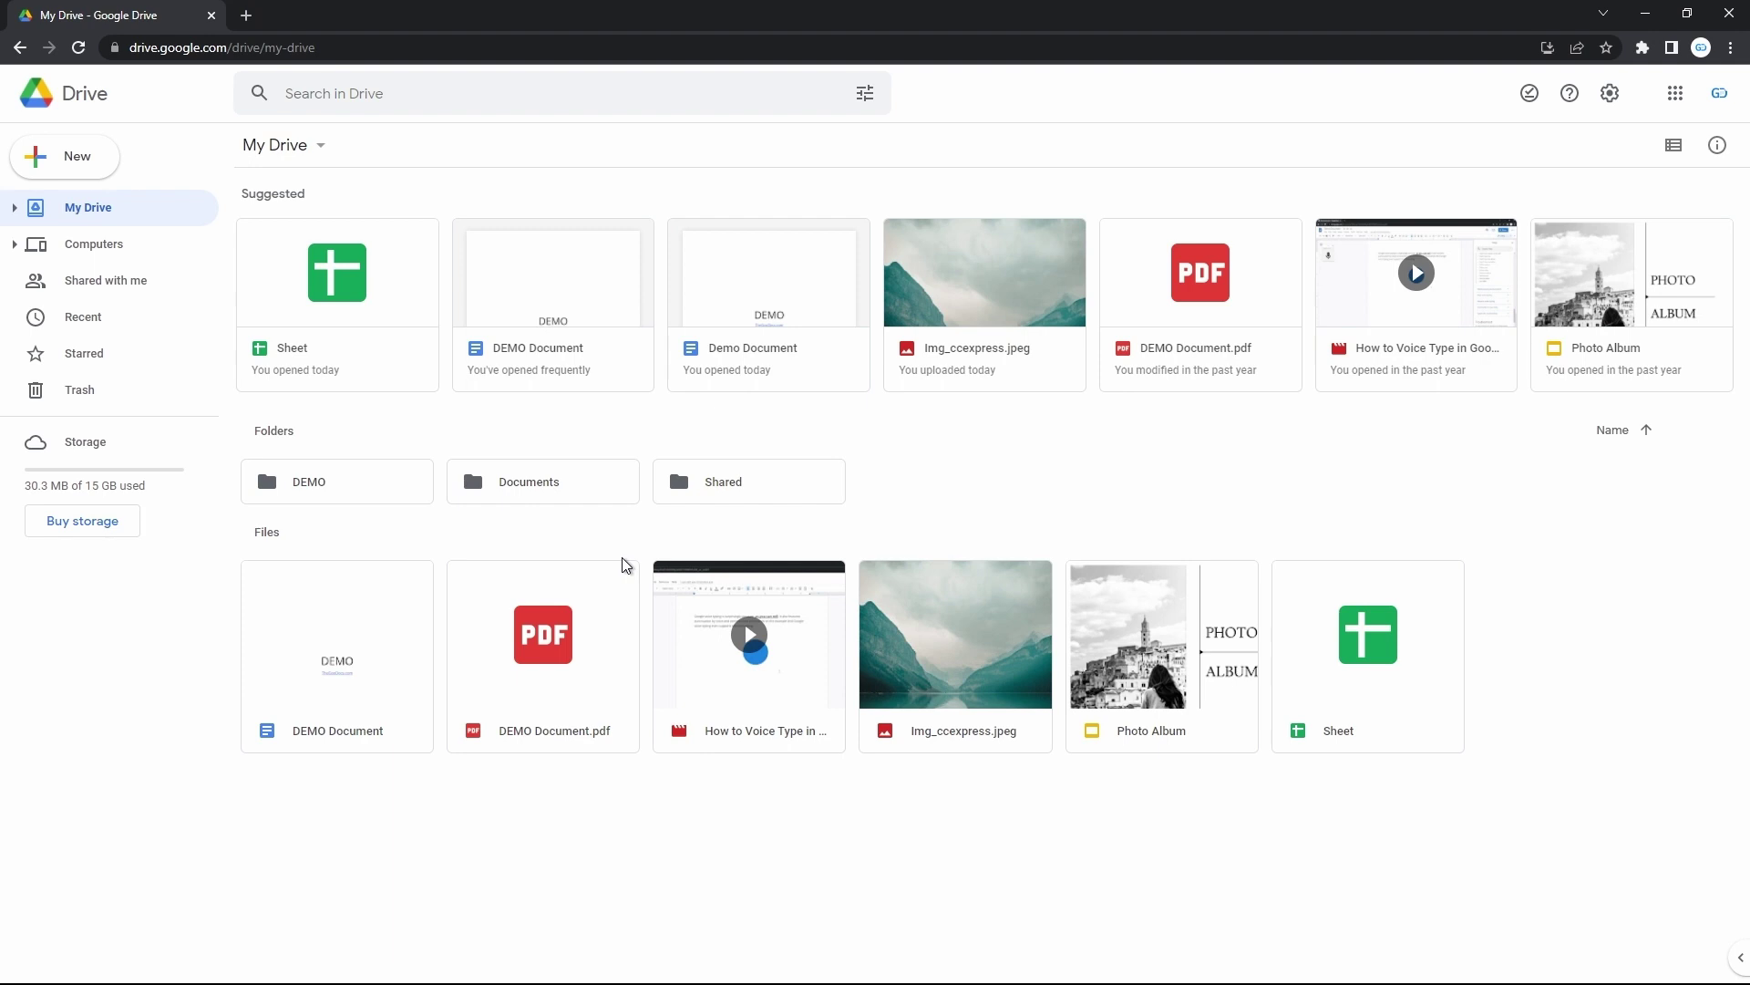
double_click(326, 633)
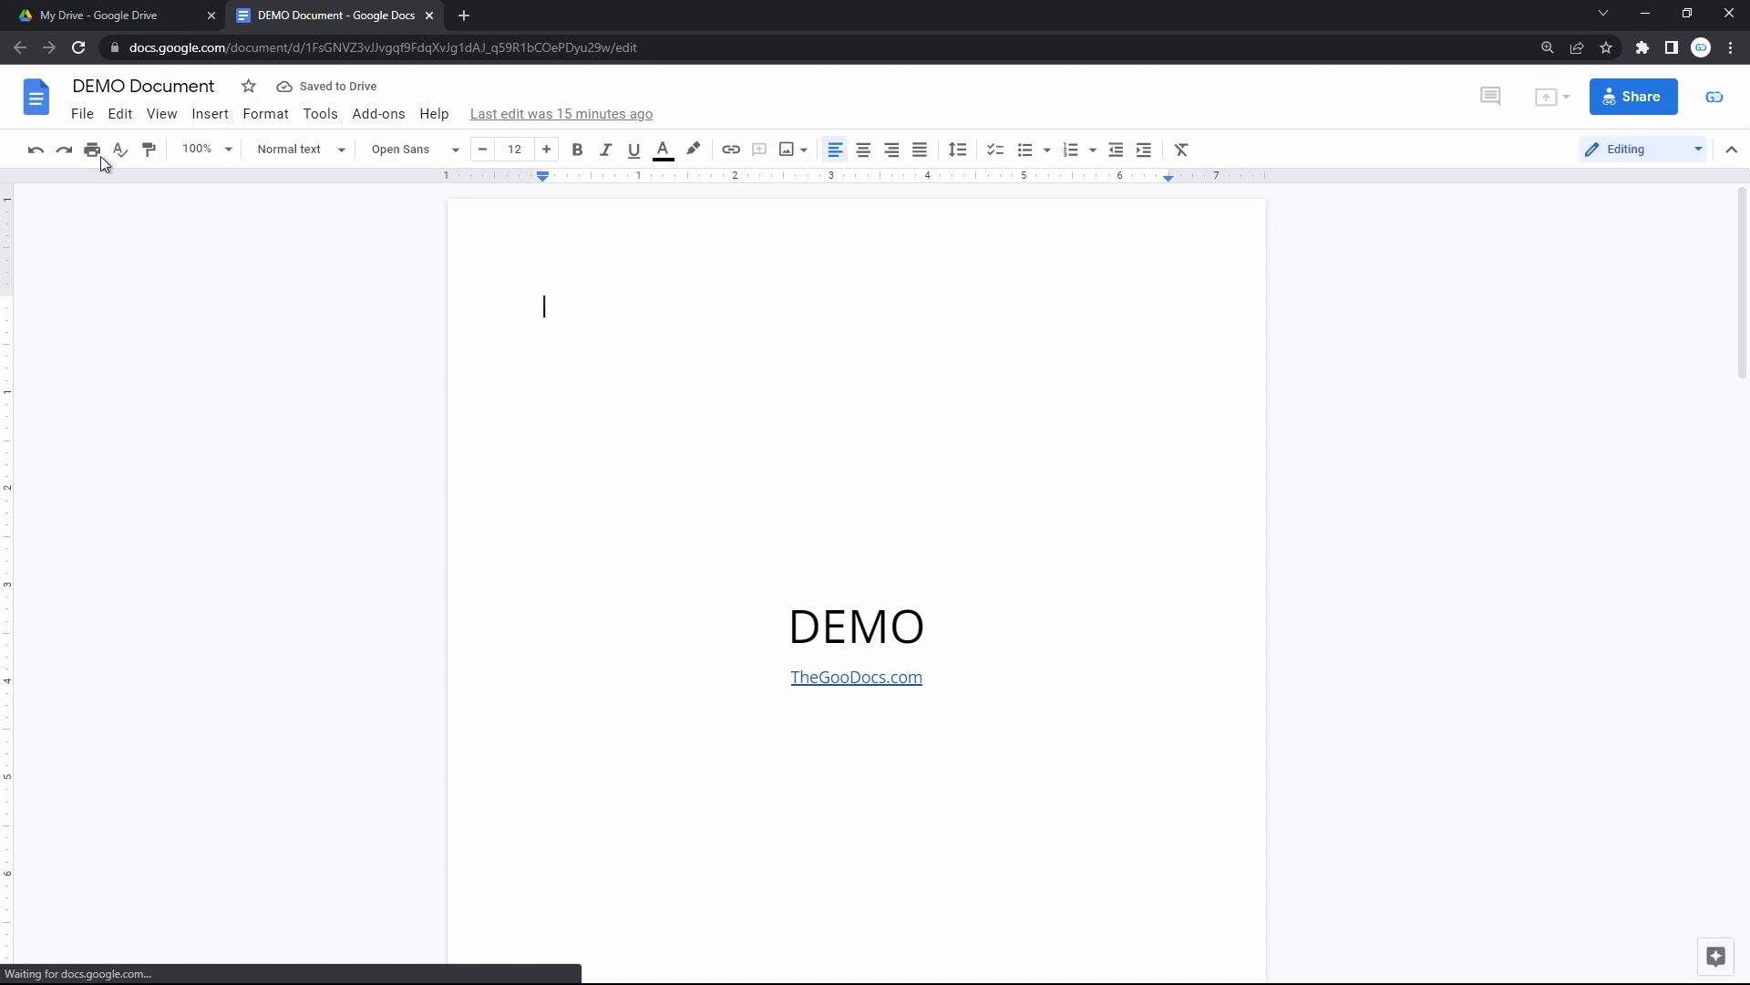
Via File > Move, select the DEMO folder and choose Move here.
click(80, 109)
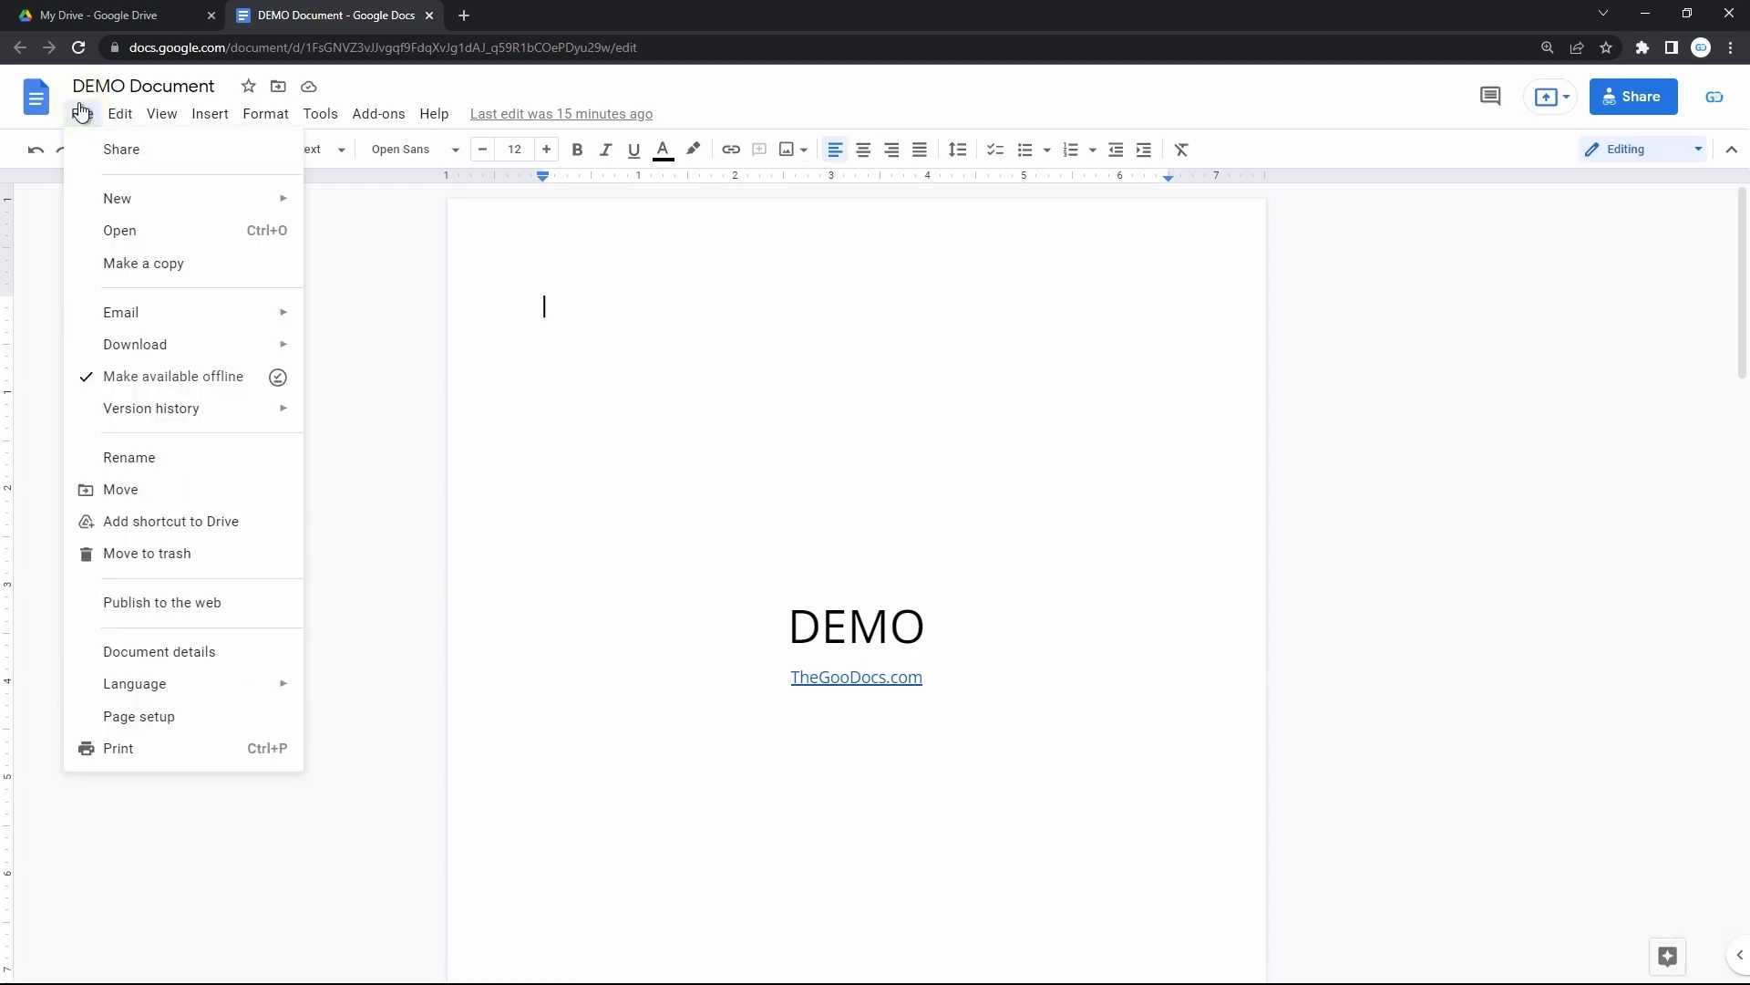
click(175, 492)
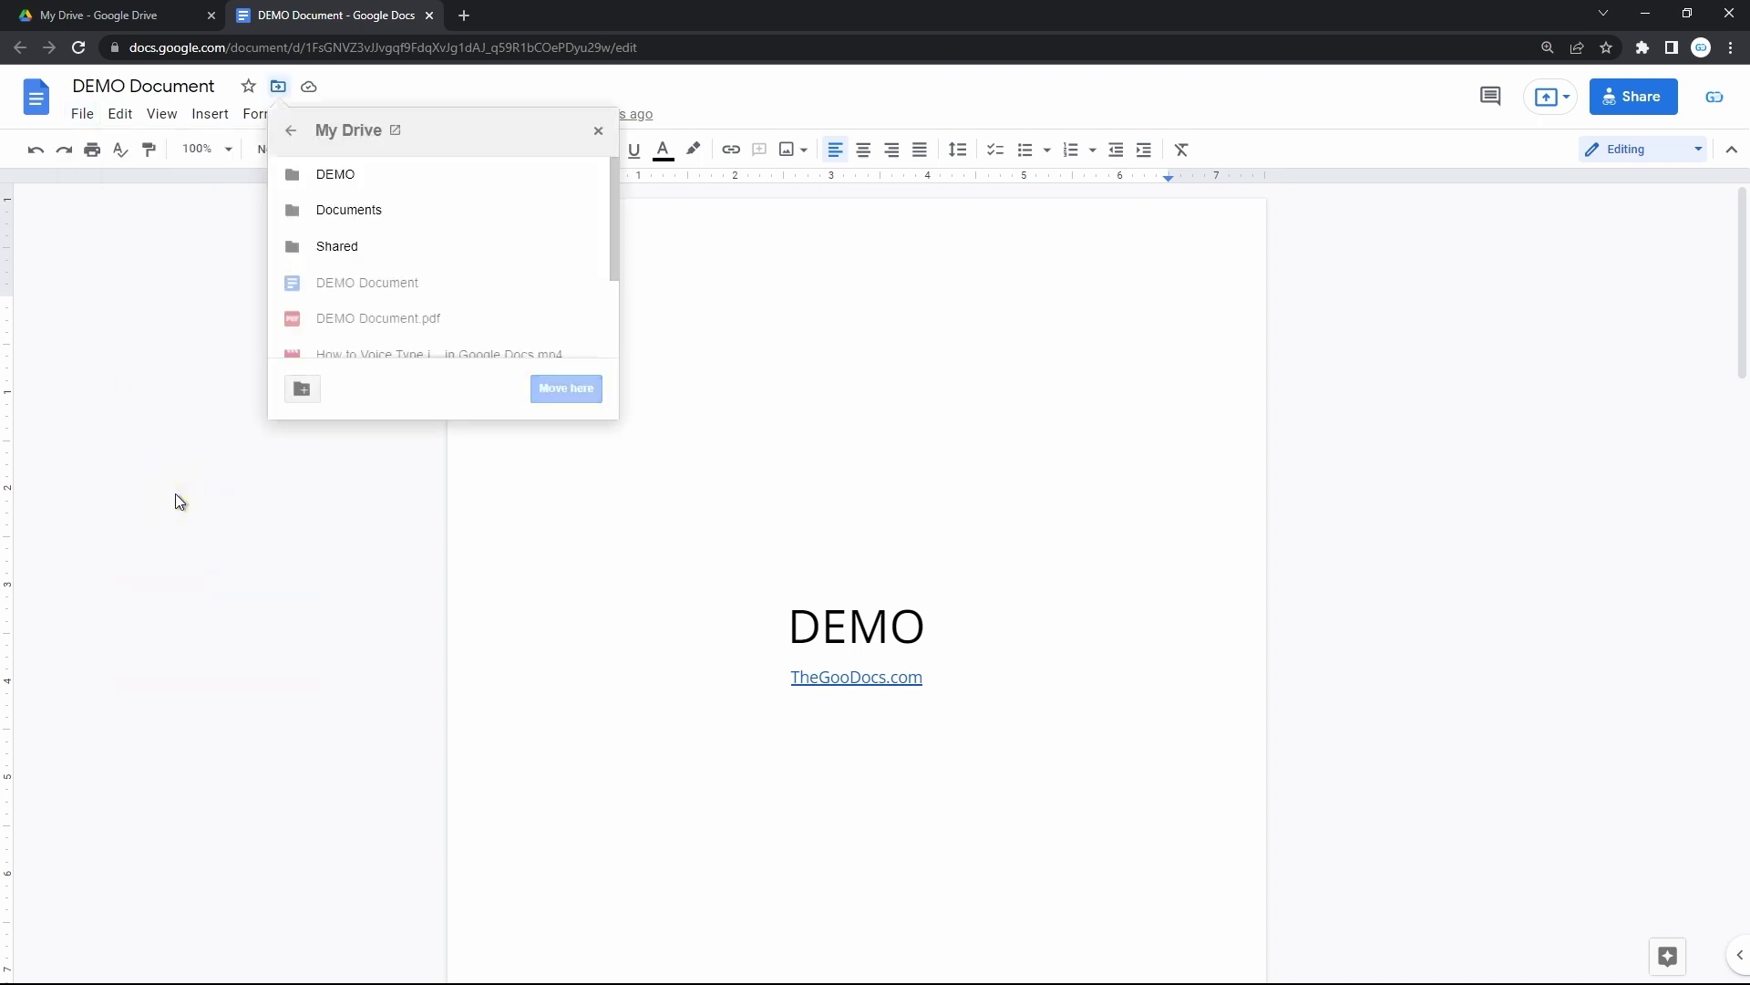
click(439, 183)
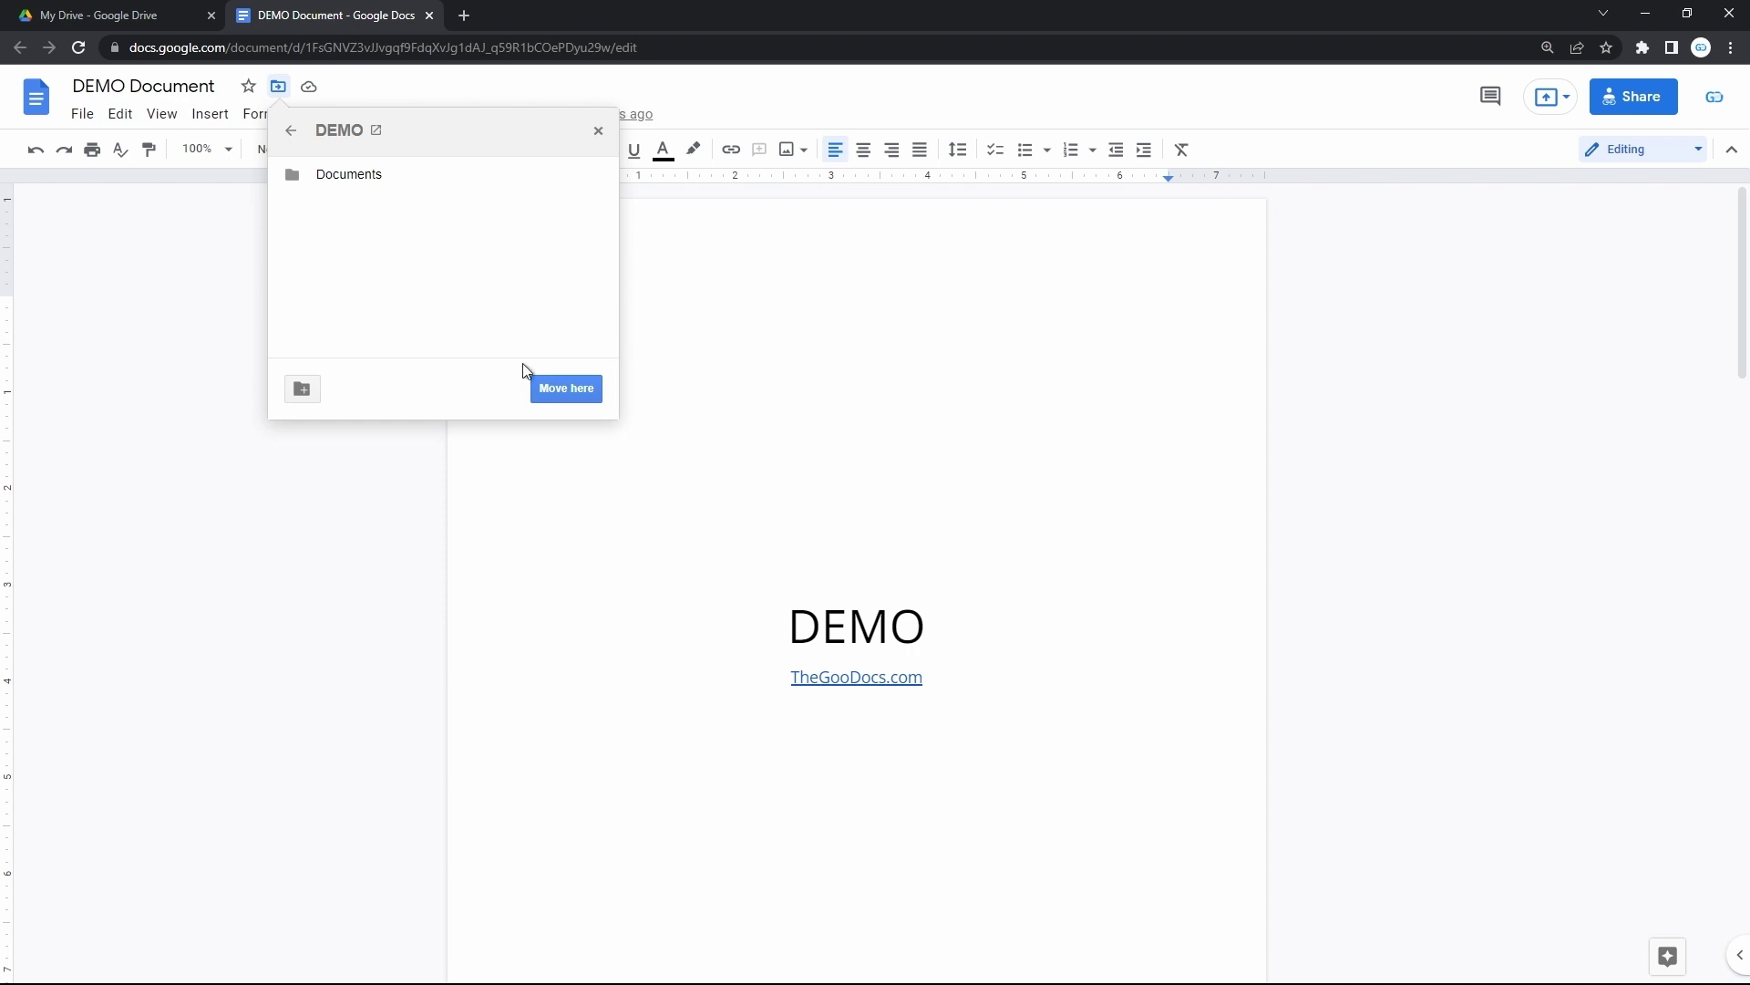
click(565, 388)
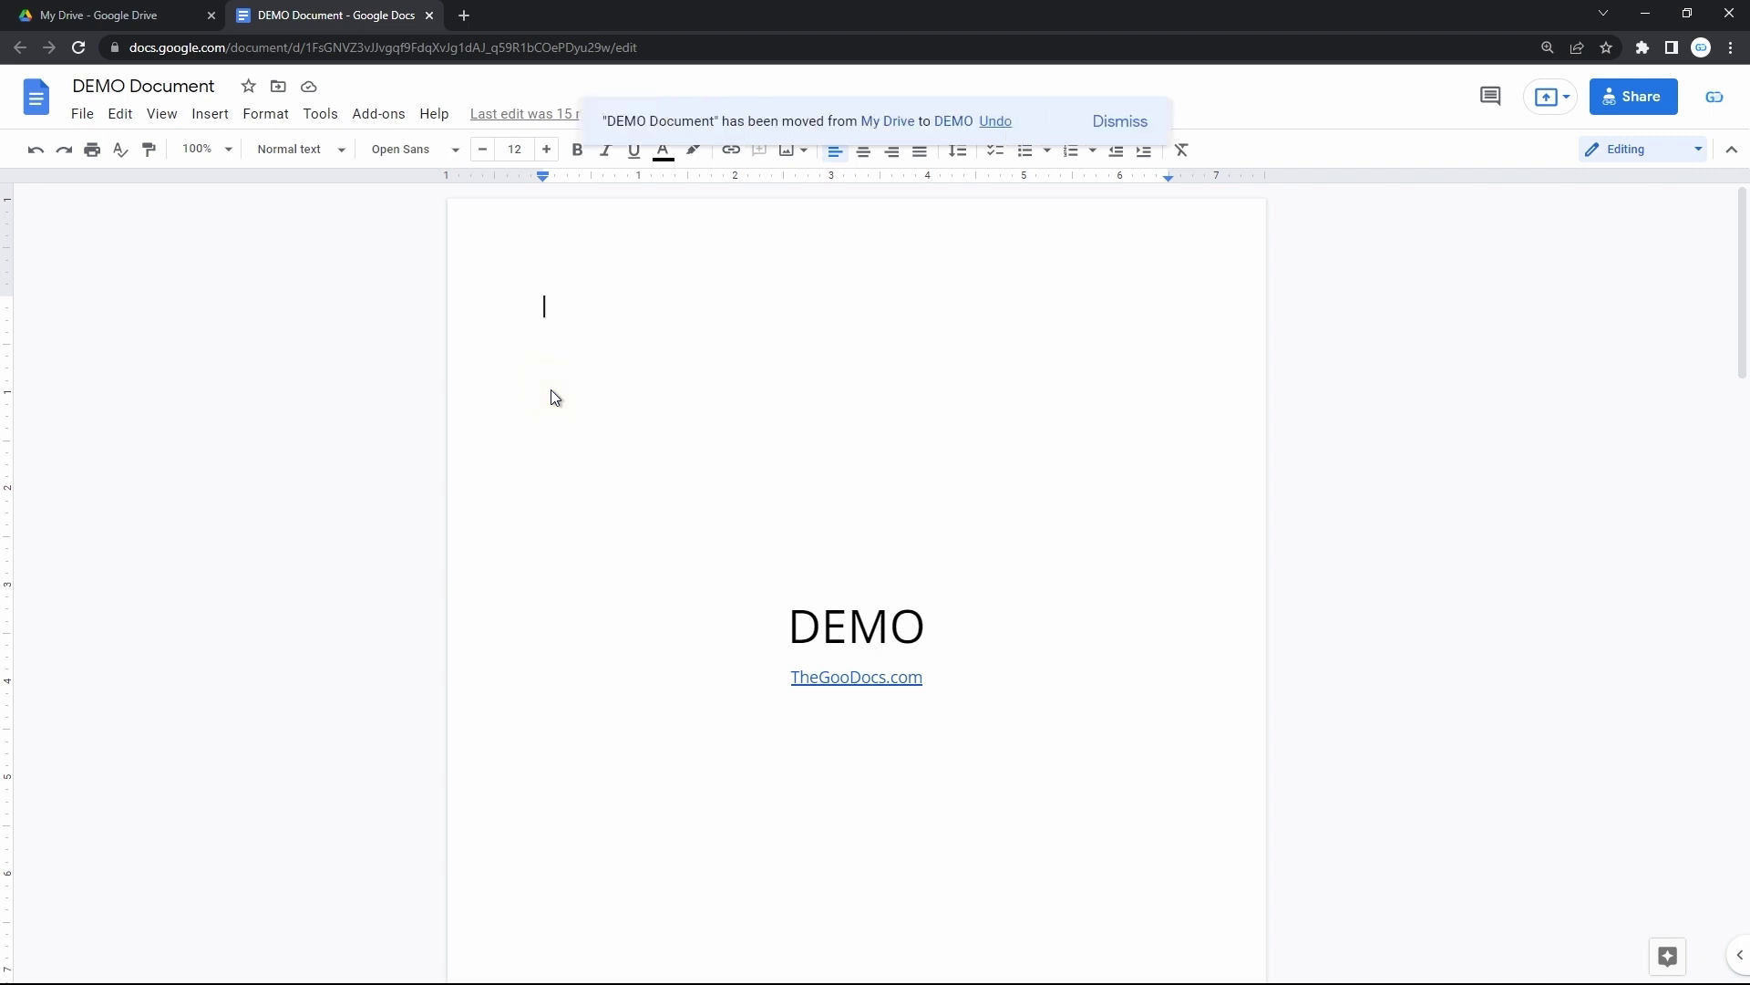